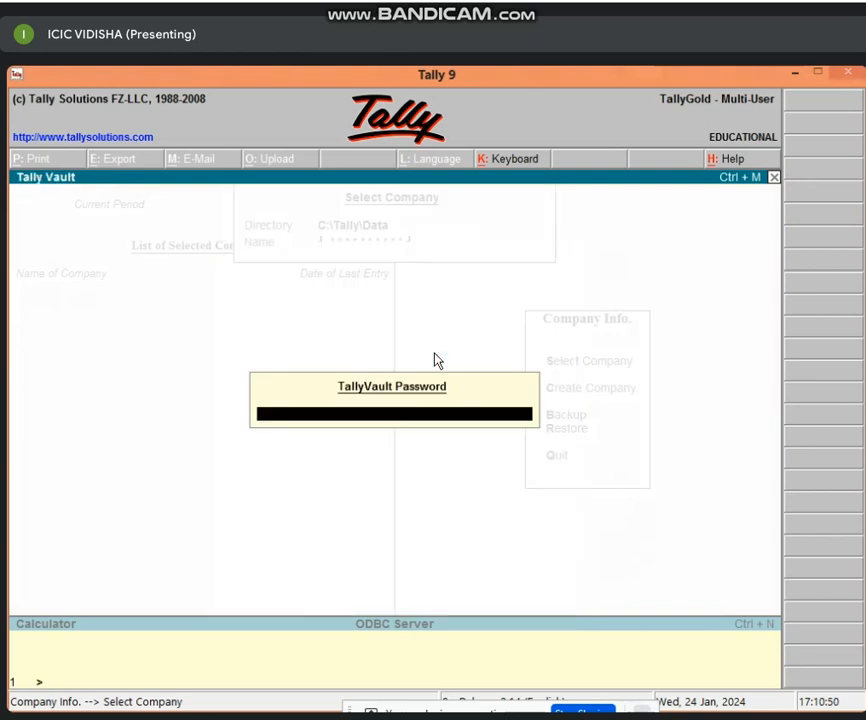
Unlock the STATE BANK OF INDIA company with its TallyVault password and log in as user ICIC with the user password.
type("**")
key("Return")
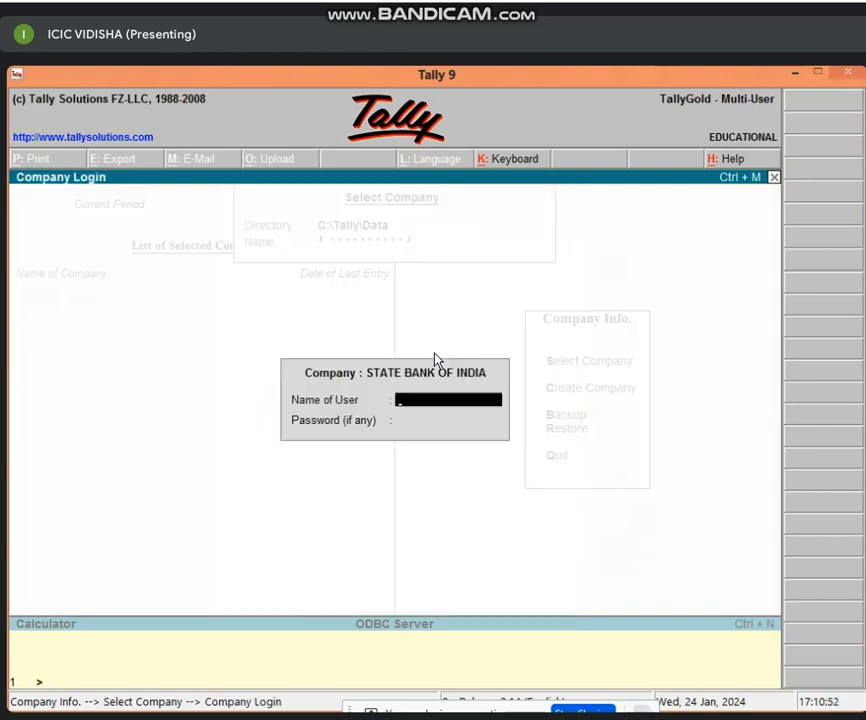
type("ICIC")
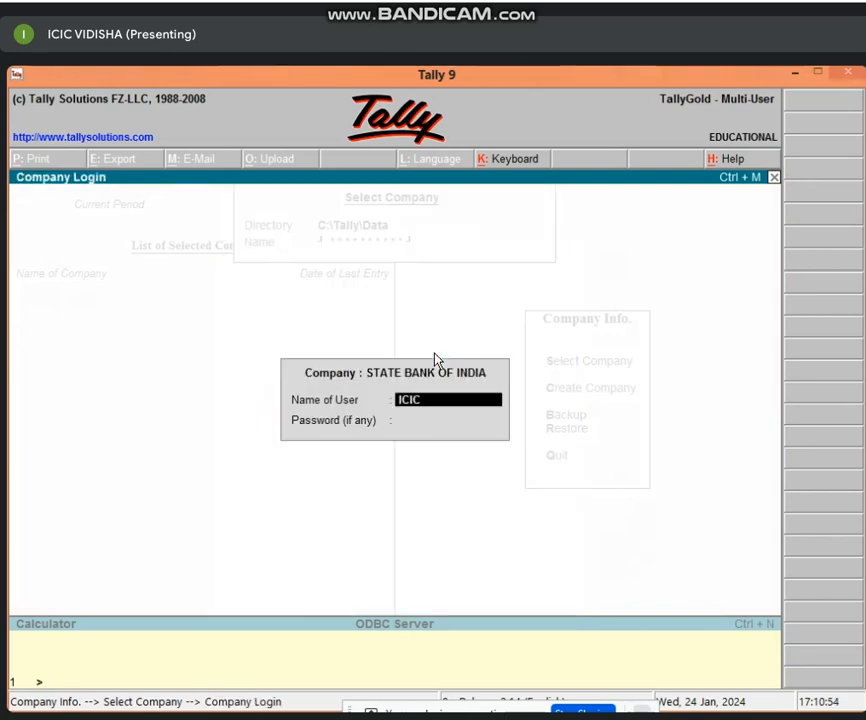
key("Return")
type("****")
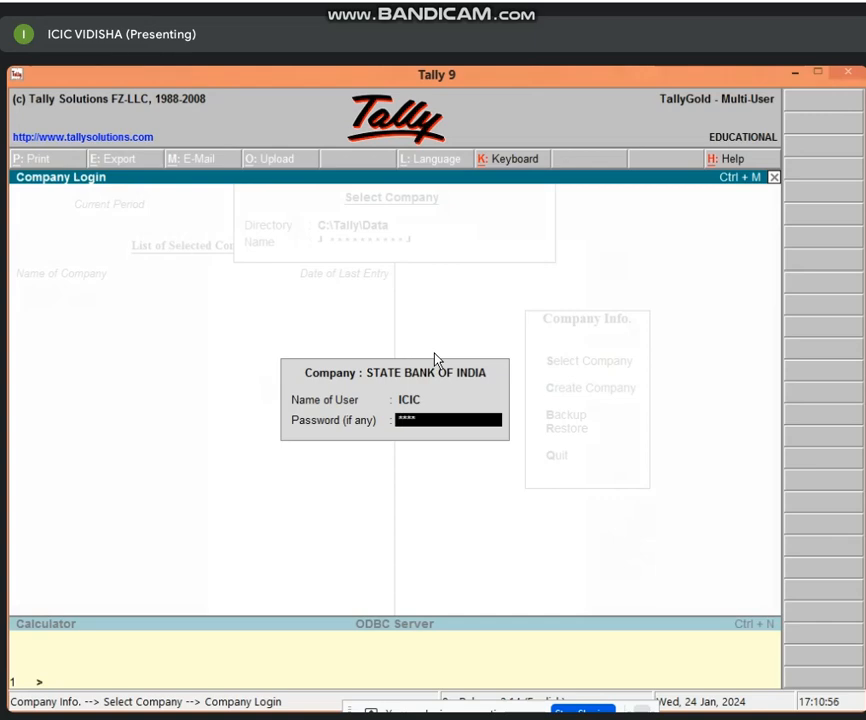
key("Return")
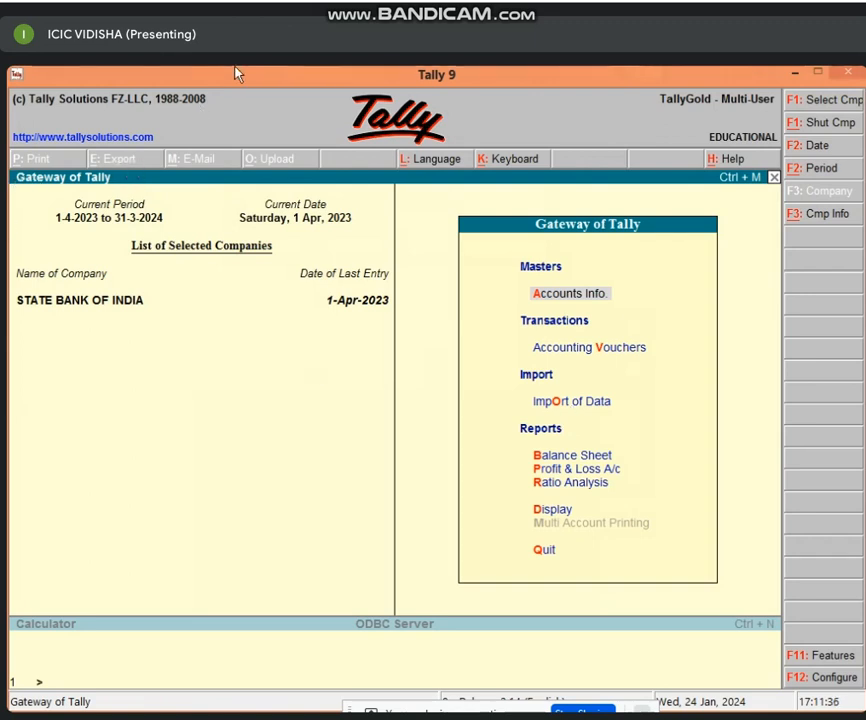
Minimize Tally, refresh the desktop, and launch Excel 2013 with a blank workbook.
left_click(793, 78)
right_click(470, 290)
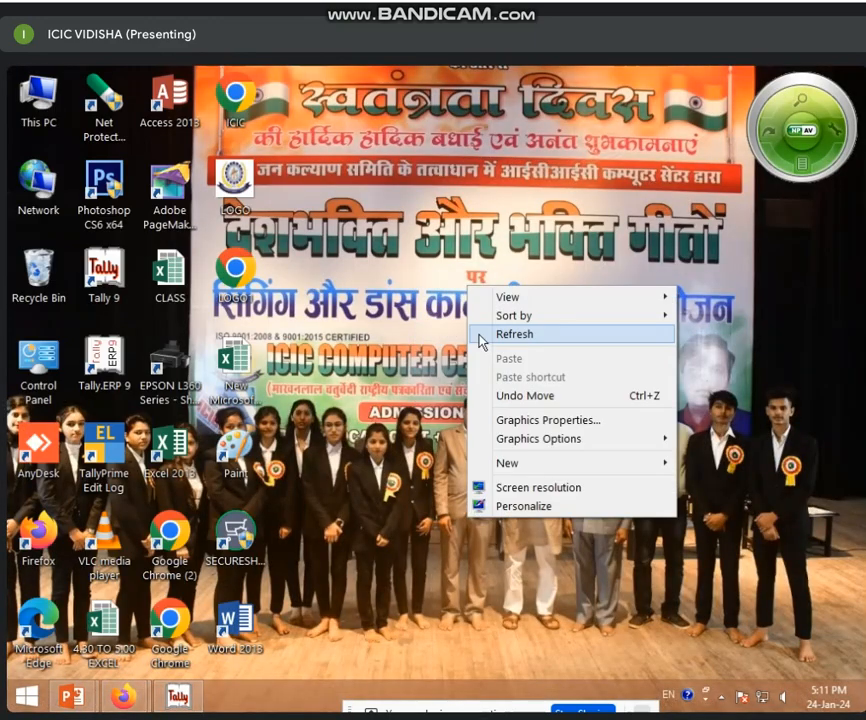
left_click(487, 343)
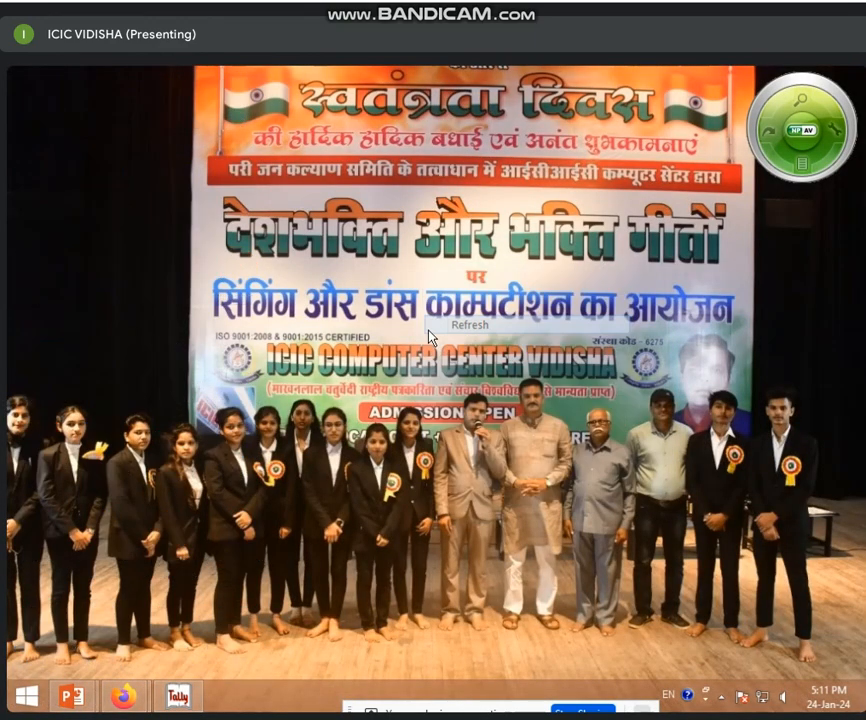
double_click(170, 448)
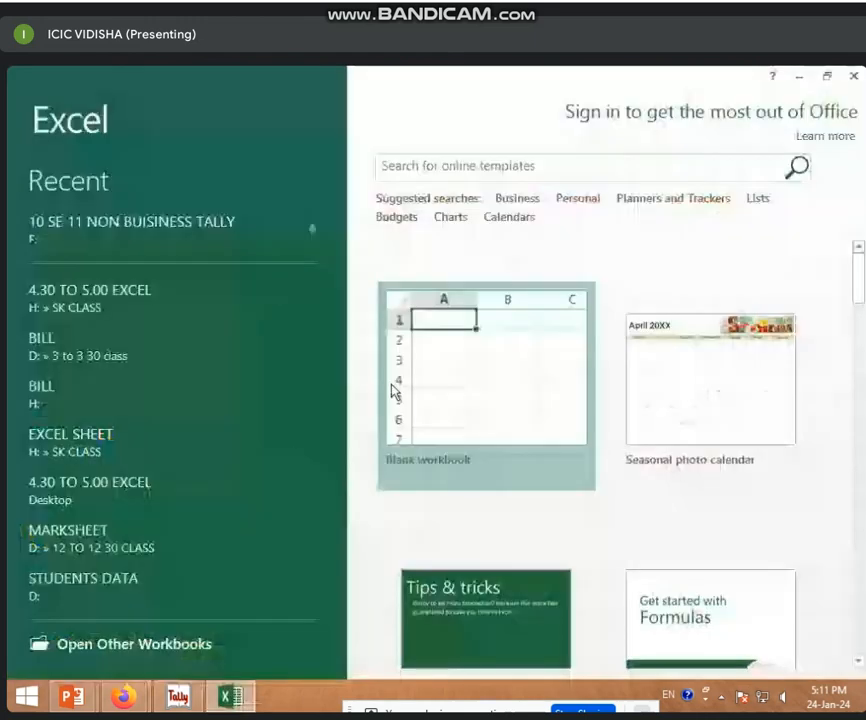
left_click(402, 381)
Widen column A of the blank sheet to nearly twice its default width.
left_click(301, 414)
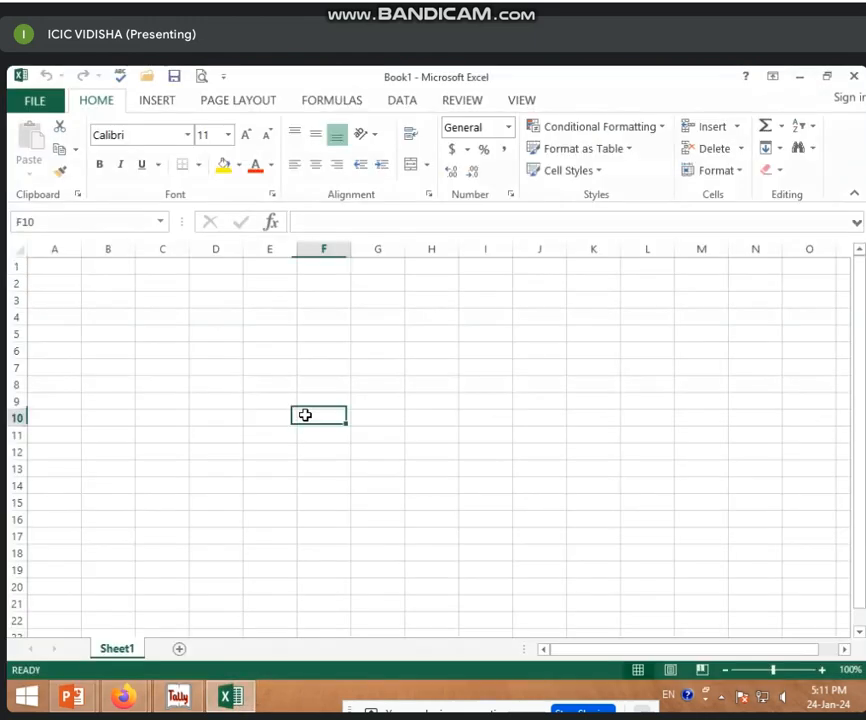
scroll(297, 406, "up", 4)
scroll(176, 340, "up", 2)
left_click(151, 296)
scroll(151, 296, "up", 2)
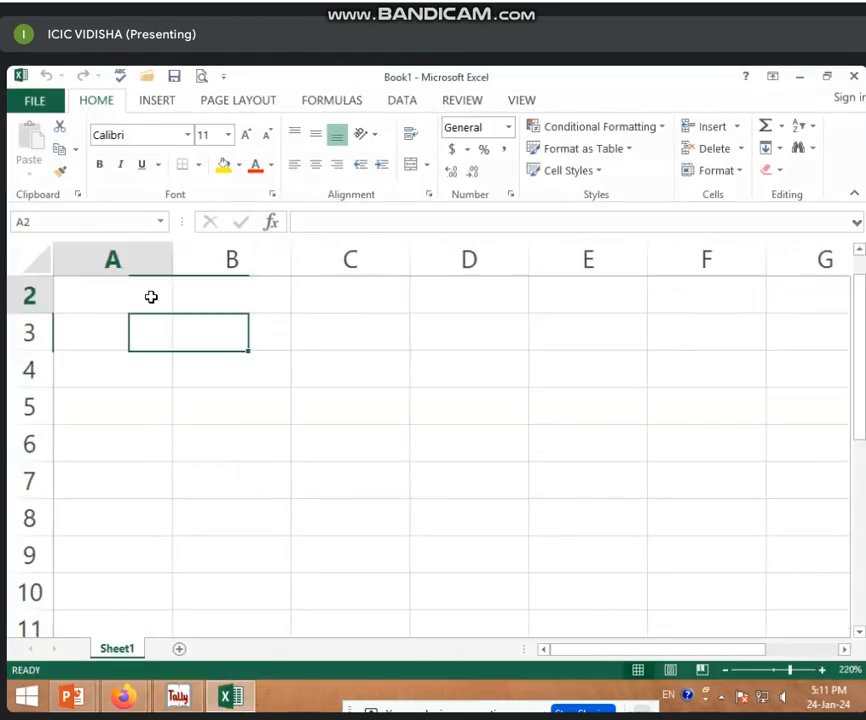
left_click(153, 284)
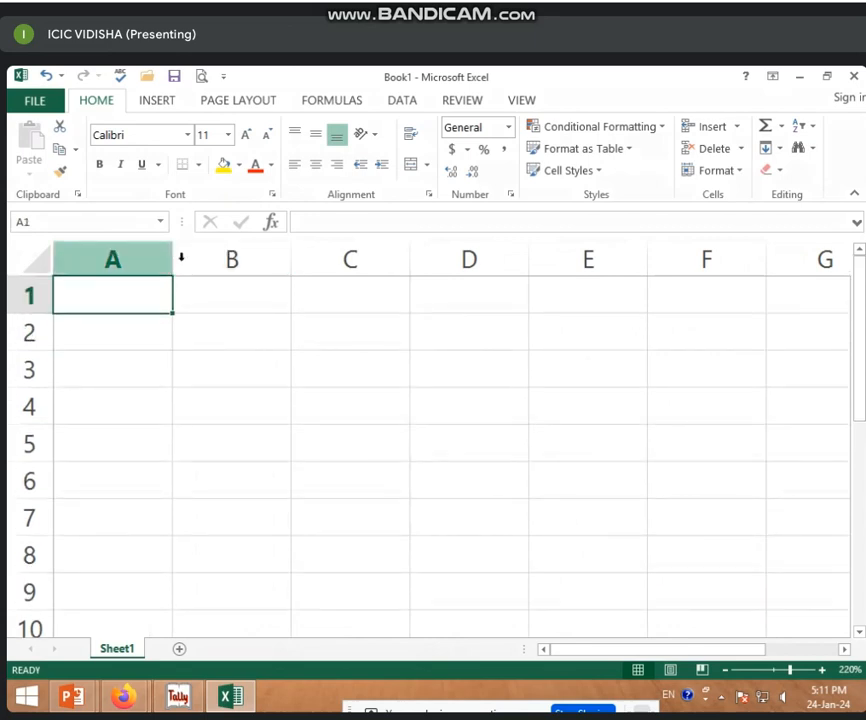
left_click_drag(173, 257, 267, 259)
Enter the heading LOAN AMT in cell A1 and the amount 500000 in cell A2.
type("L")
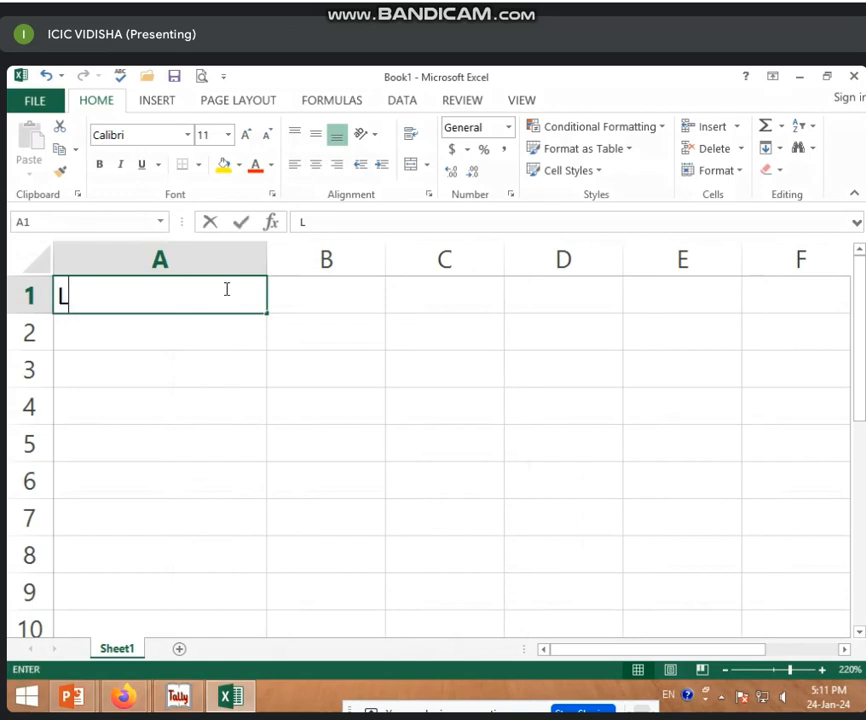
type("OAN AM")
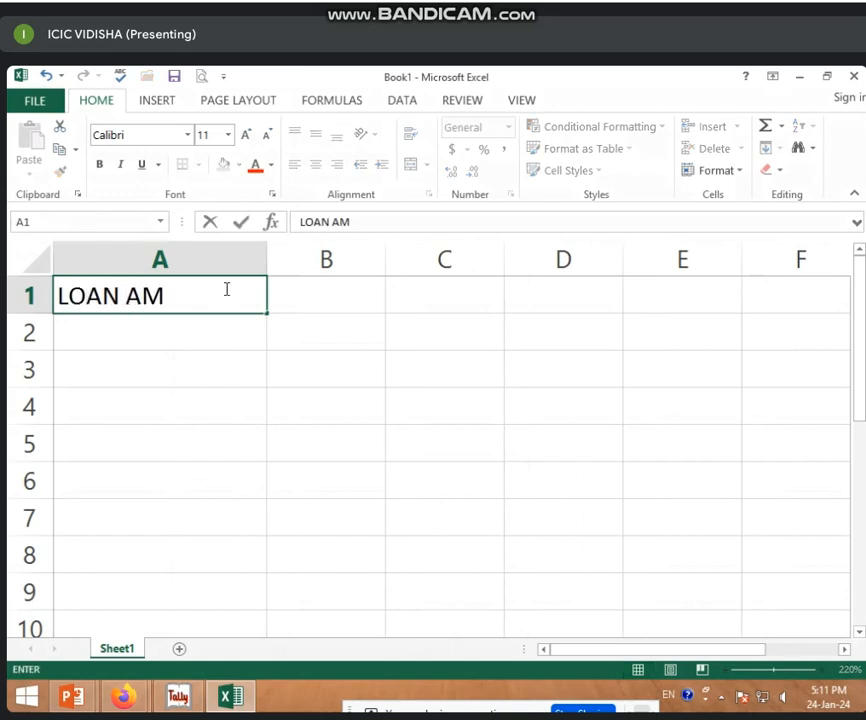
type("T")
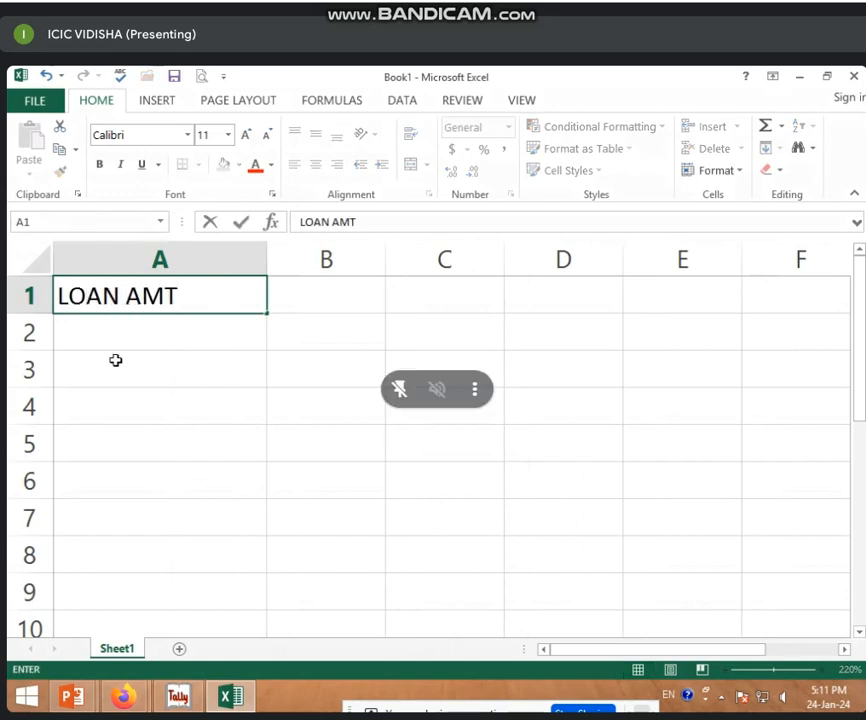
left_click(149, 336)
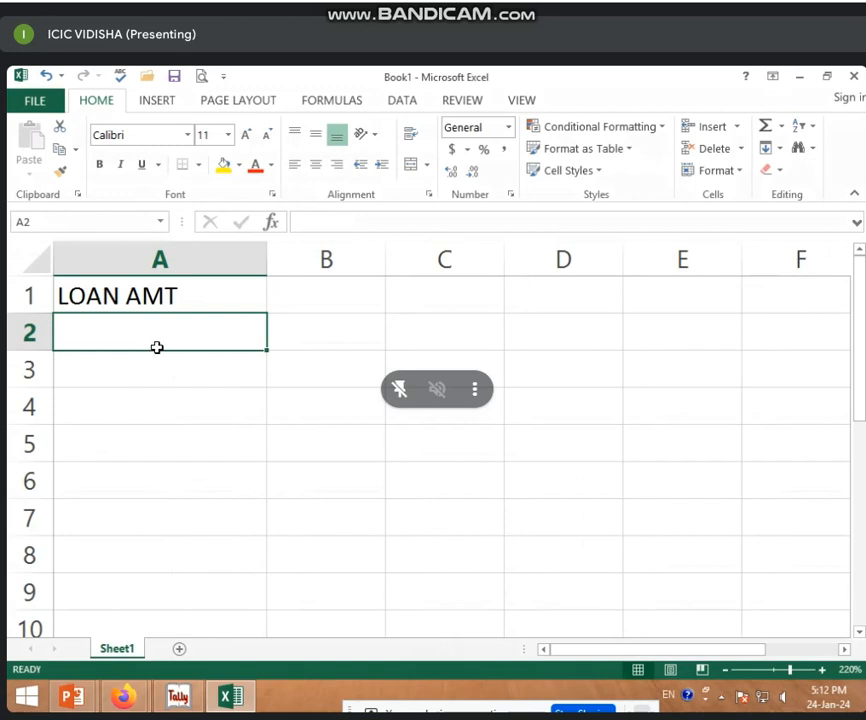
type("50000")
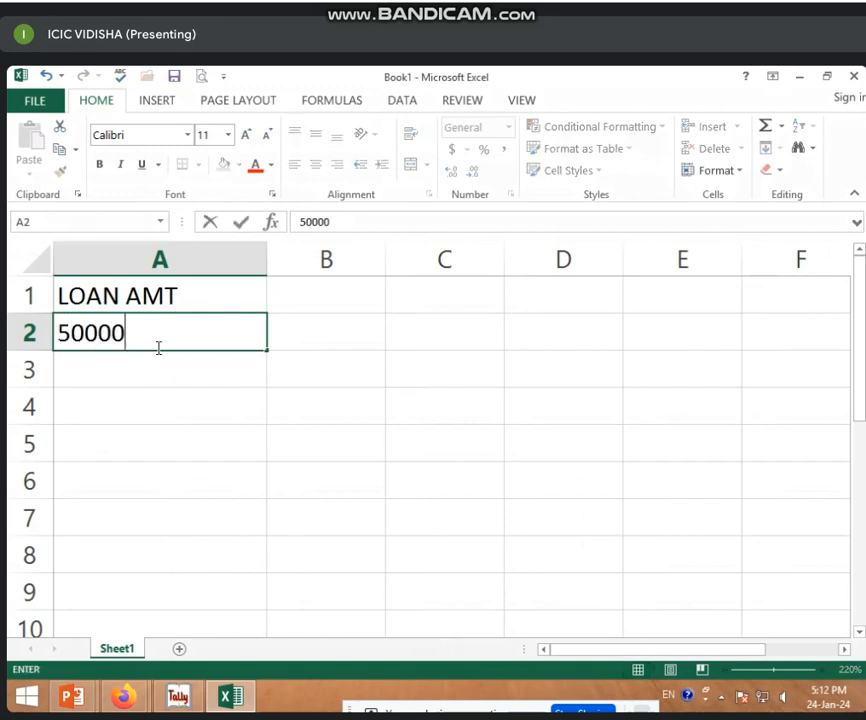
type("0")
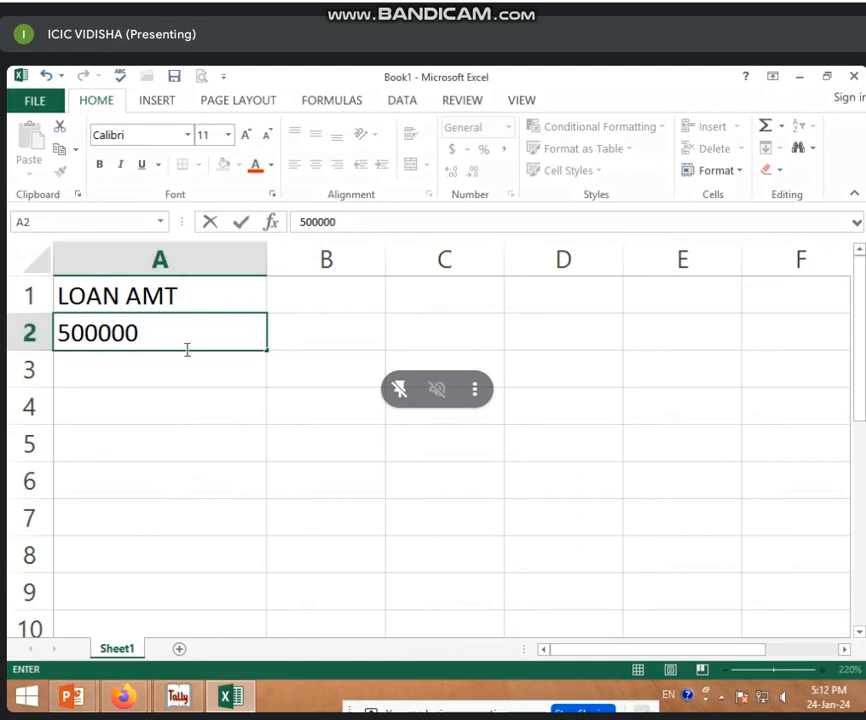
Enter the heading RATE OF INT in cell B1 and widen column B to fit it.
left_click(331, 293)
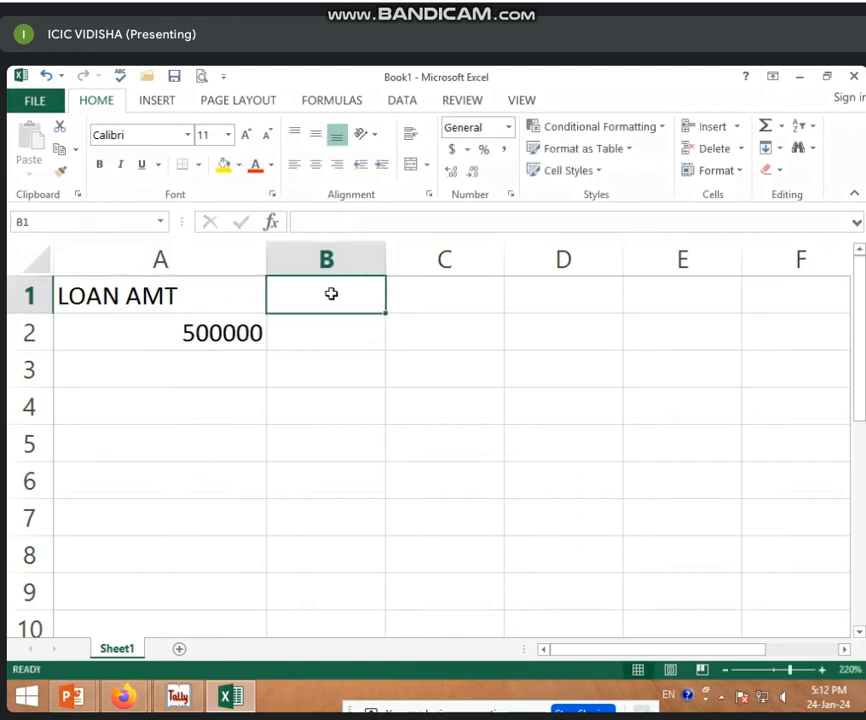
type("RATE")
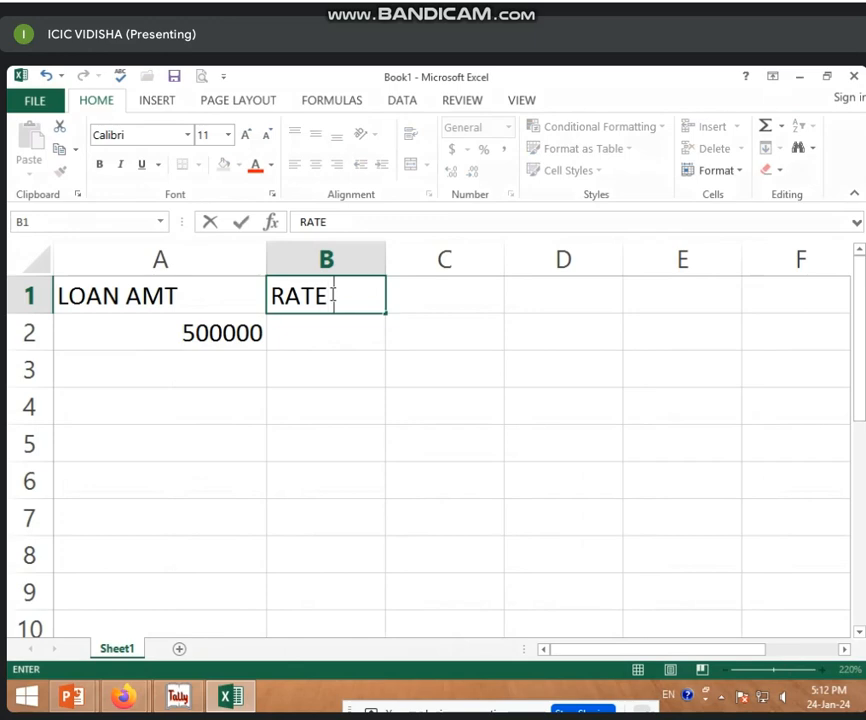
type(" OF INT")
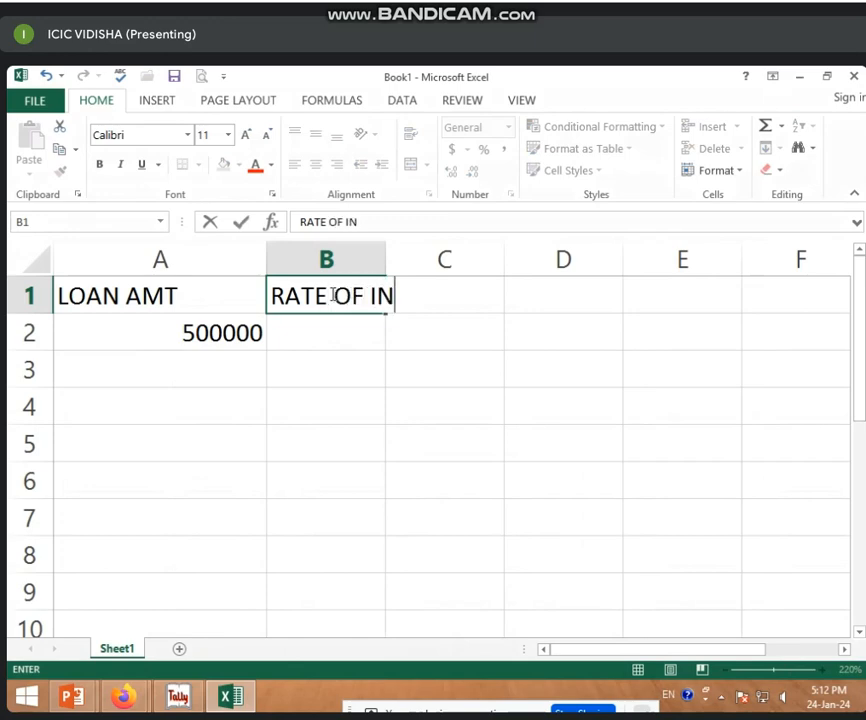
key("Return")
key("Return")
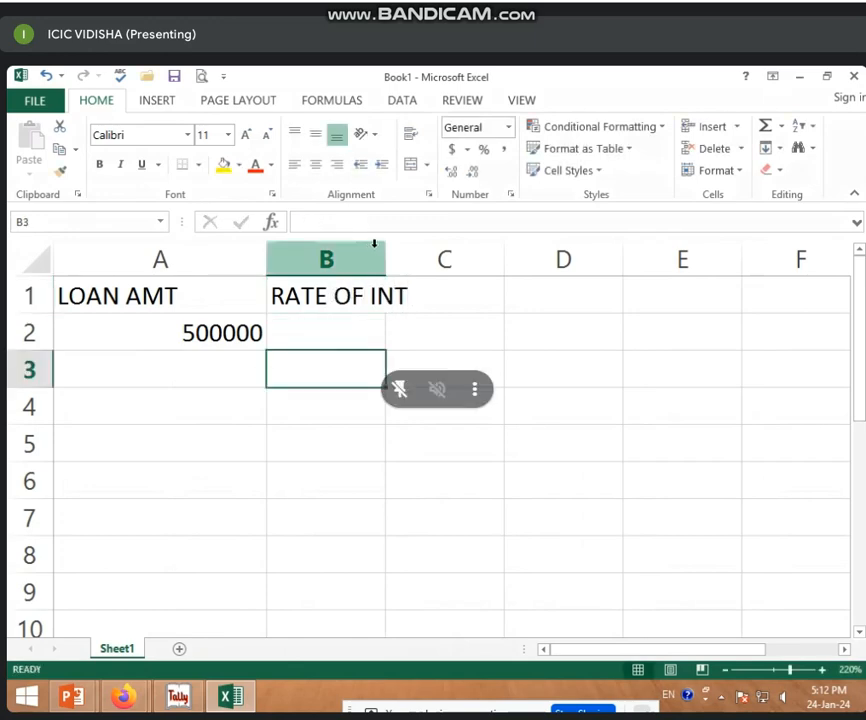
left_click_drag(385, 262, 446, 260)
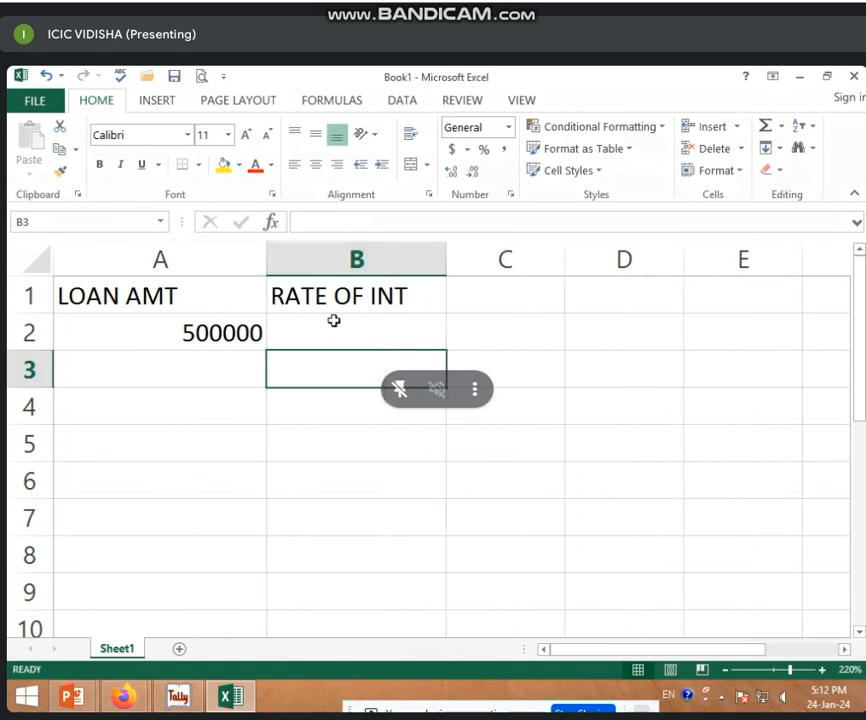
Apply the Percentage format to cell B2 and enter 10% as the interest rate.
left_click(340, 320)
left_click(481, 152)
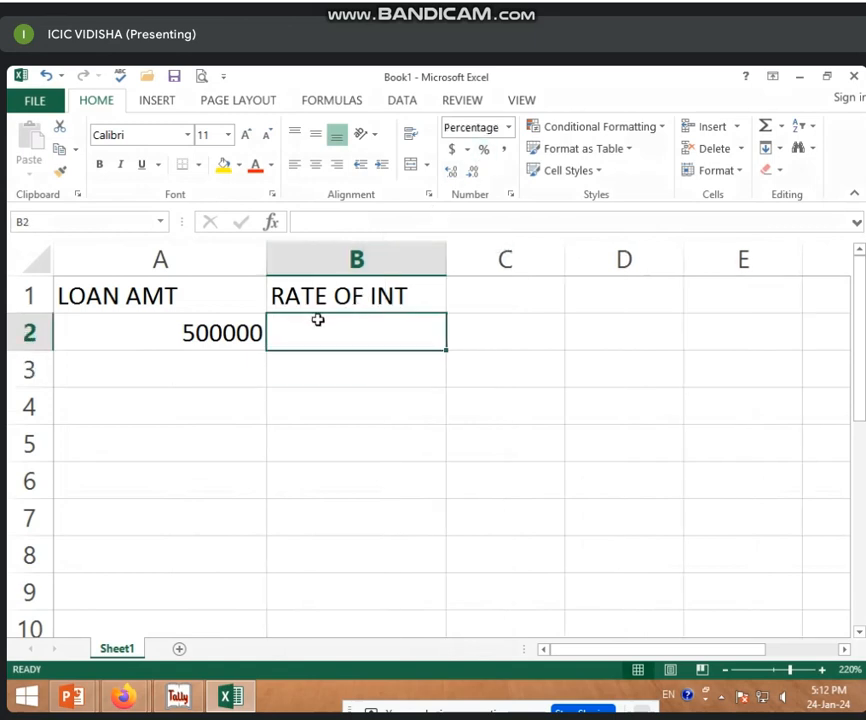
type("10")
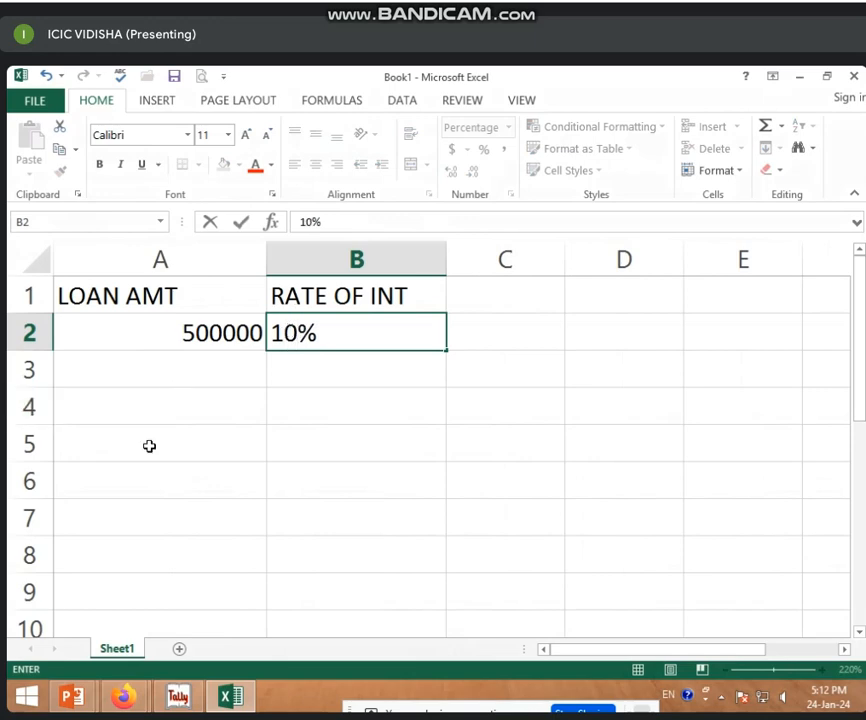
Enter the heading LOAN YEAR in C1 and the value 3 in C2, widening column C to fit the heading.
left_click(487, 296)
type("LOA")
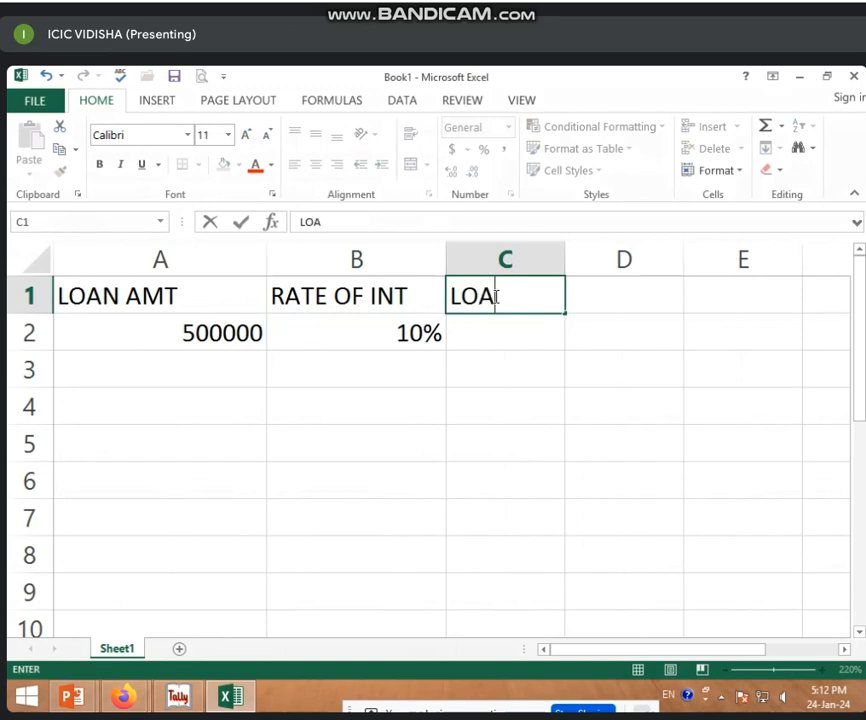
type("N YEAR")
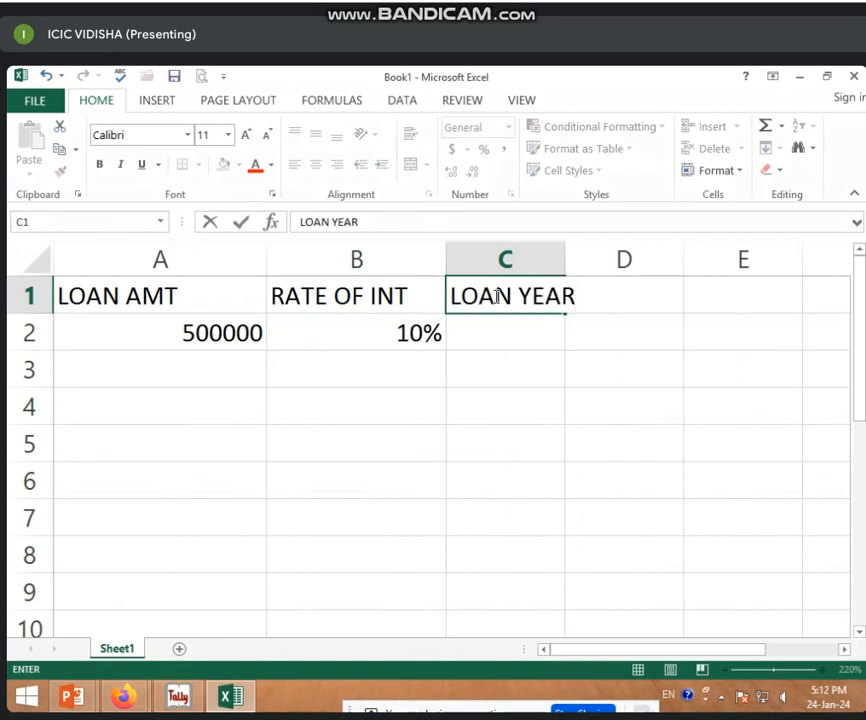
left_click(518, 320)
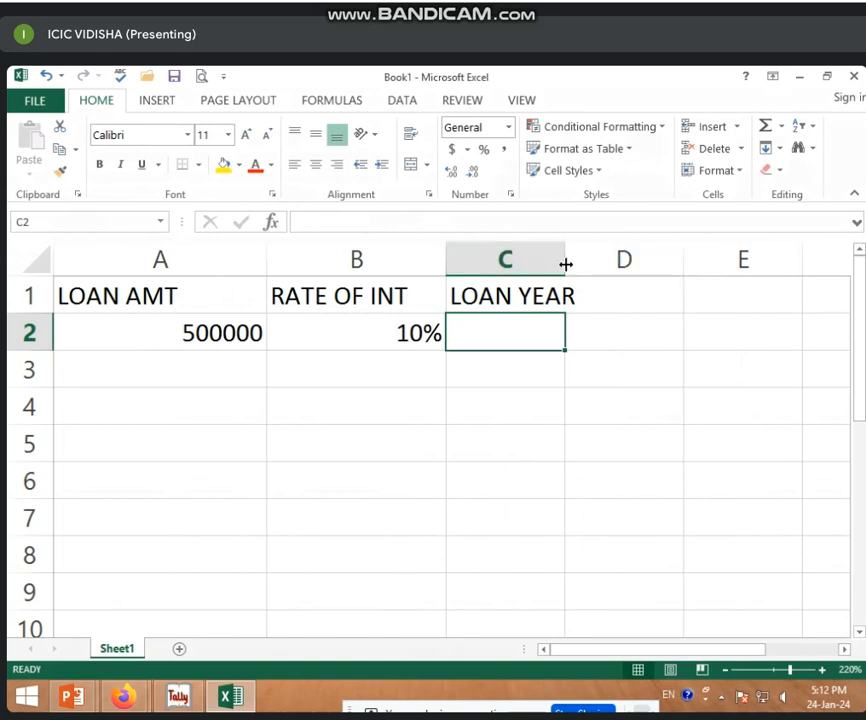
left_click_drag(565, 263, 602, 263)
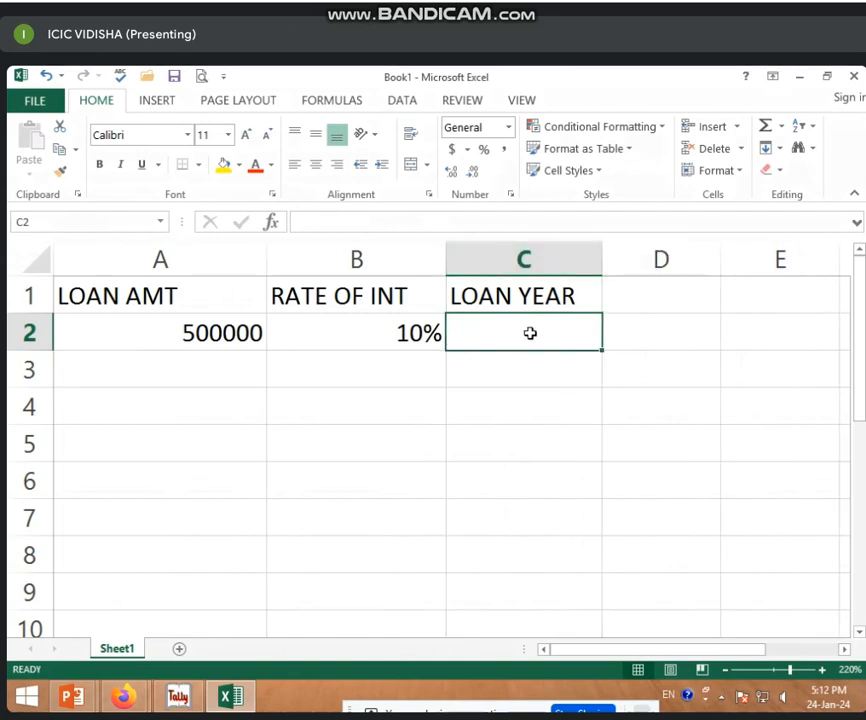
type("3")
key("Return")
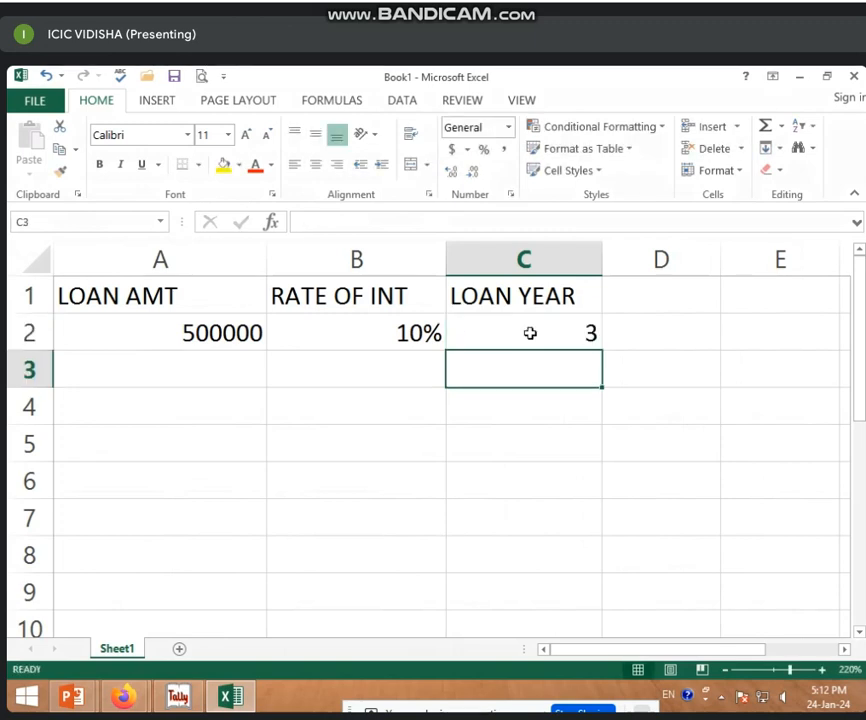
left_click(186, 364)
left_click(147, 337)
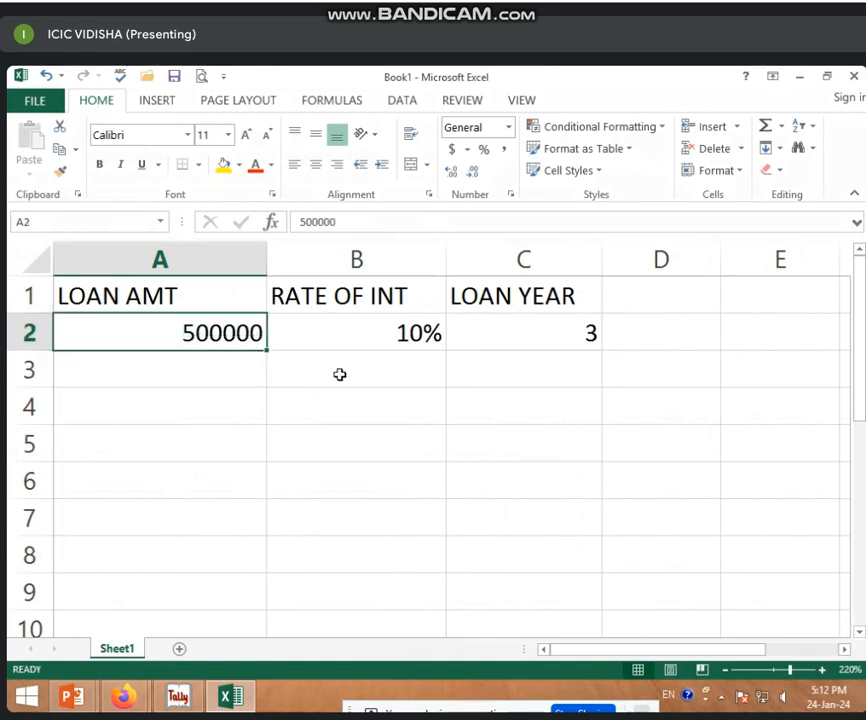
left_click(541, 334)
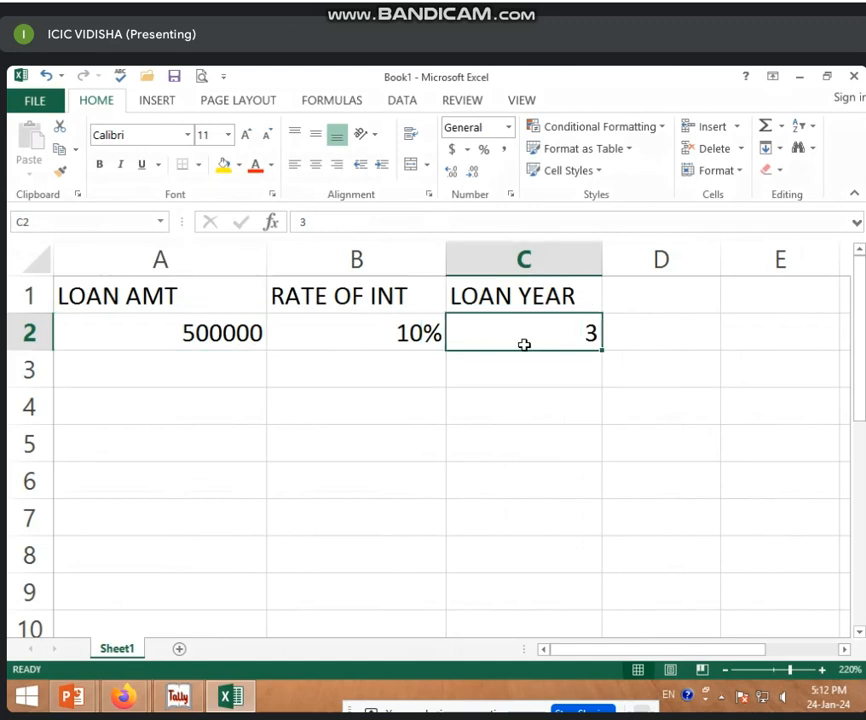
left_click(402, 330)
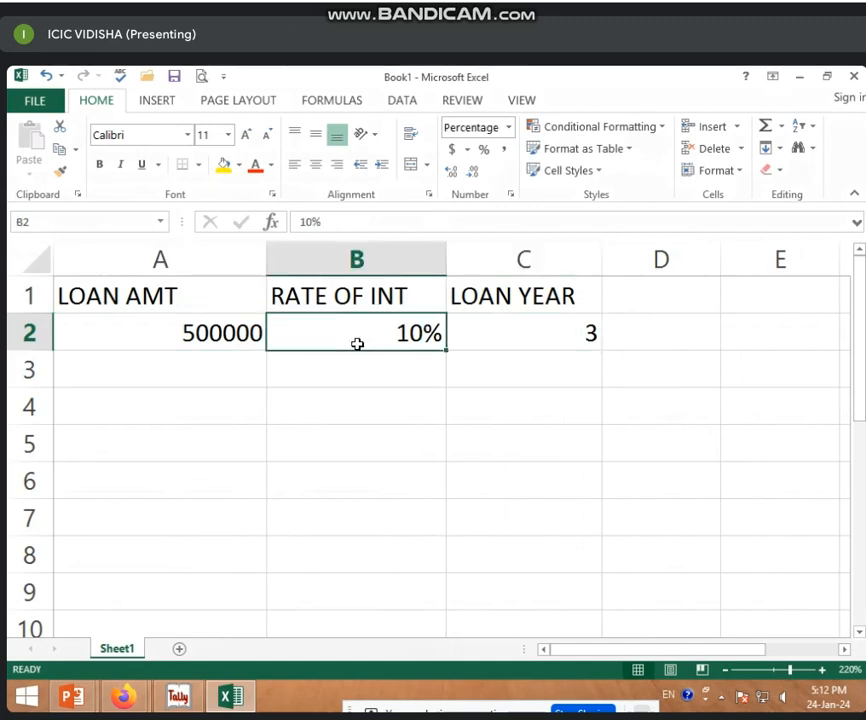
Enter the label PER YEAR INT AMT in cell A3.
left_click(204, 371)
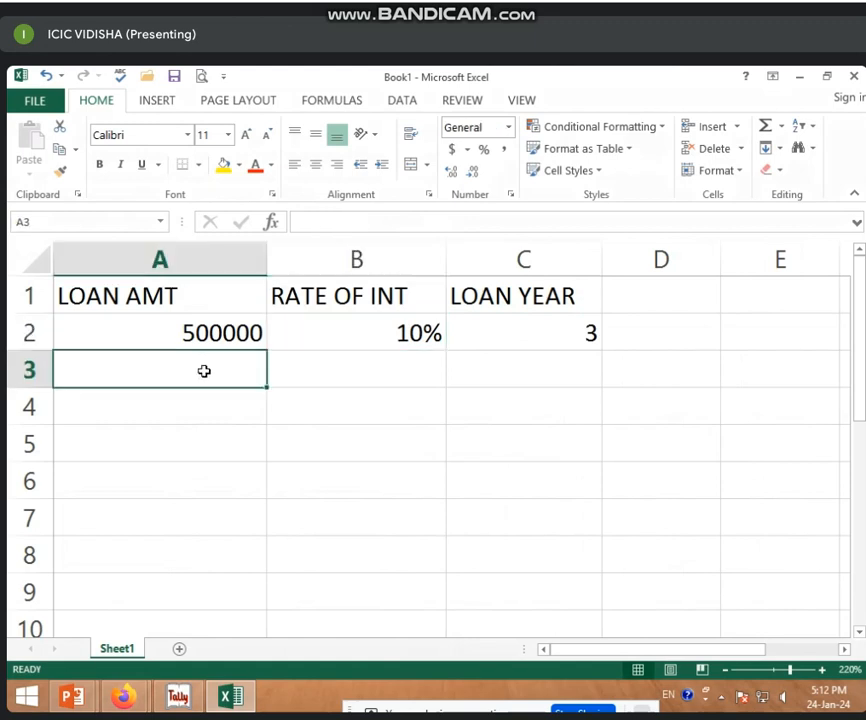
type("P")
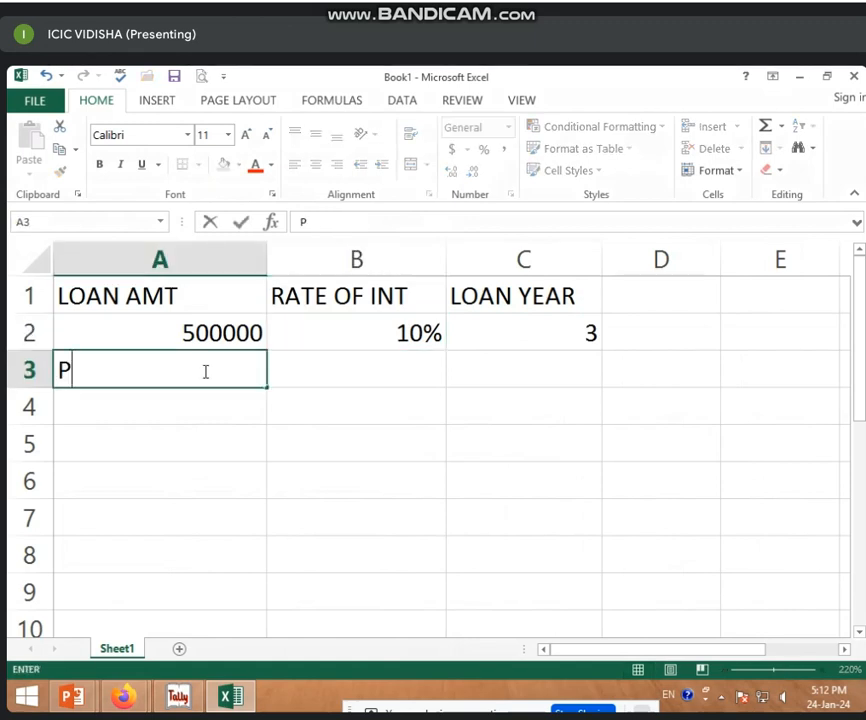
type("ER Y")
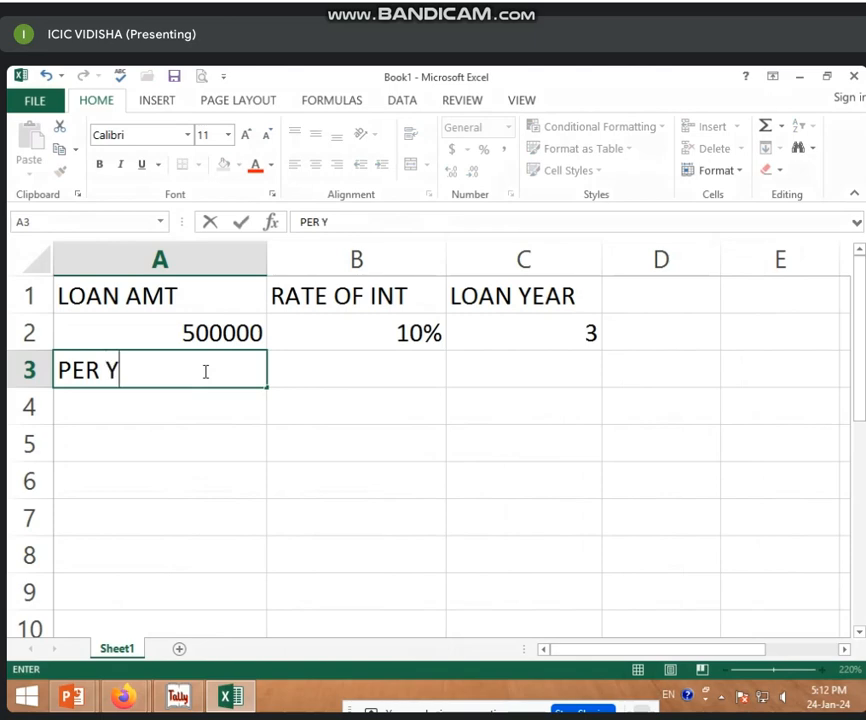
type("EAR I")
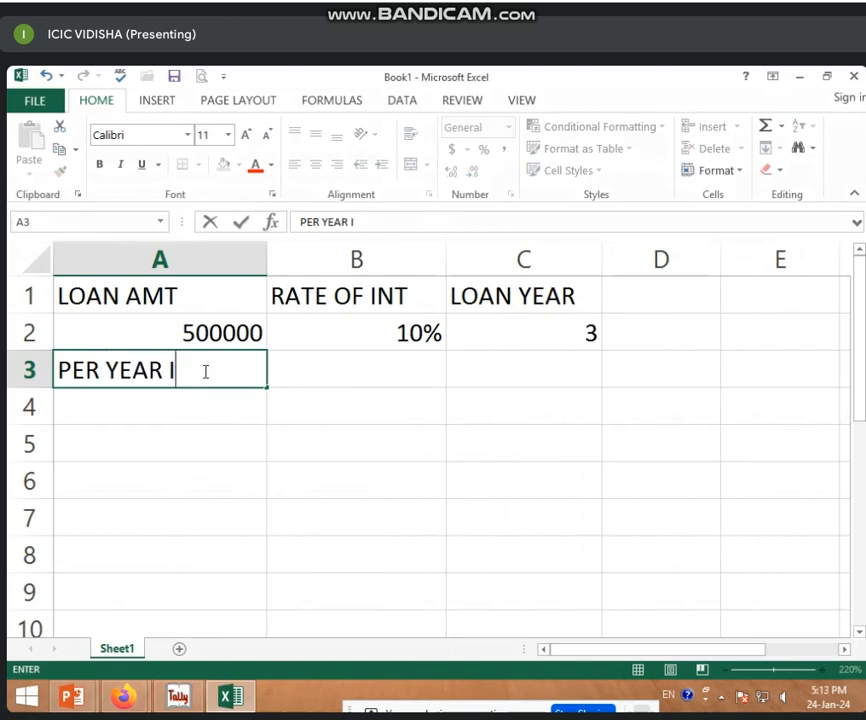
type("NT AMT")
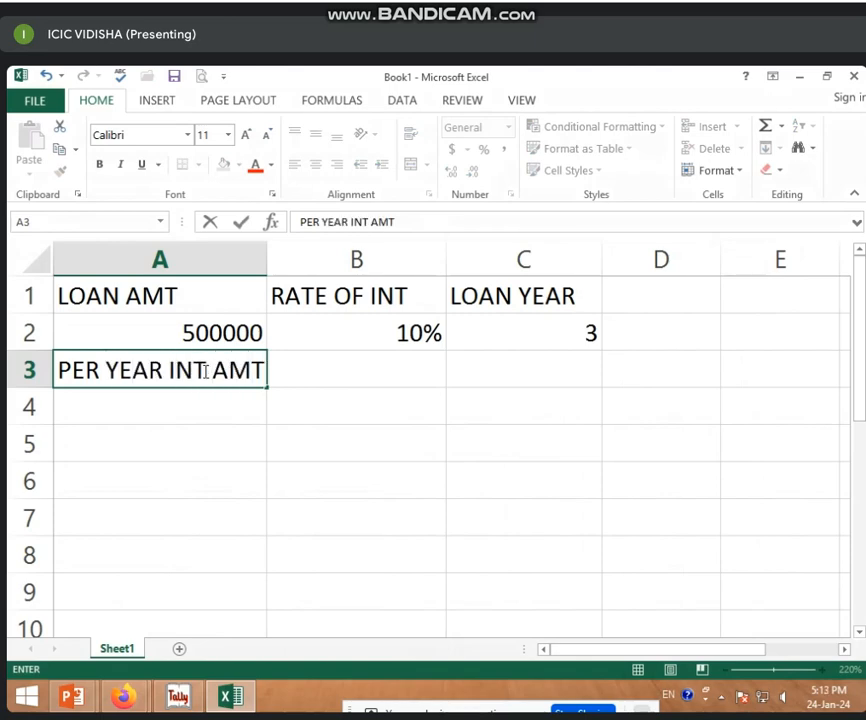
left_click(327, 457)
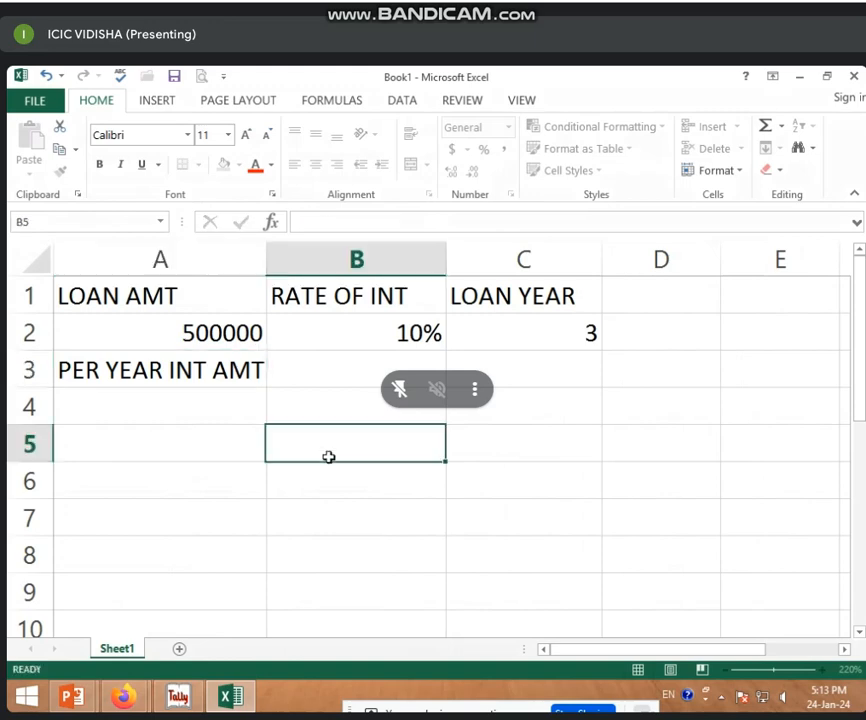
Calculate the yearly interest in cell B3 with the formula =A2*B2, multiplying the loan amount by the rate.
left_click(337, 379)
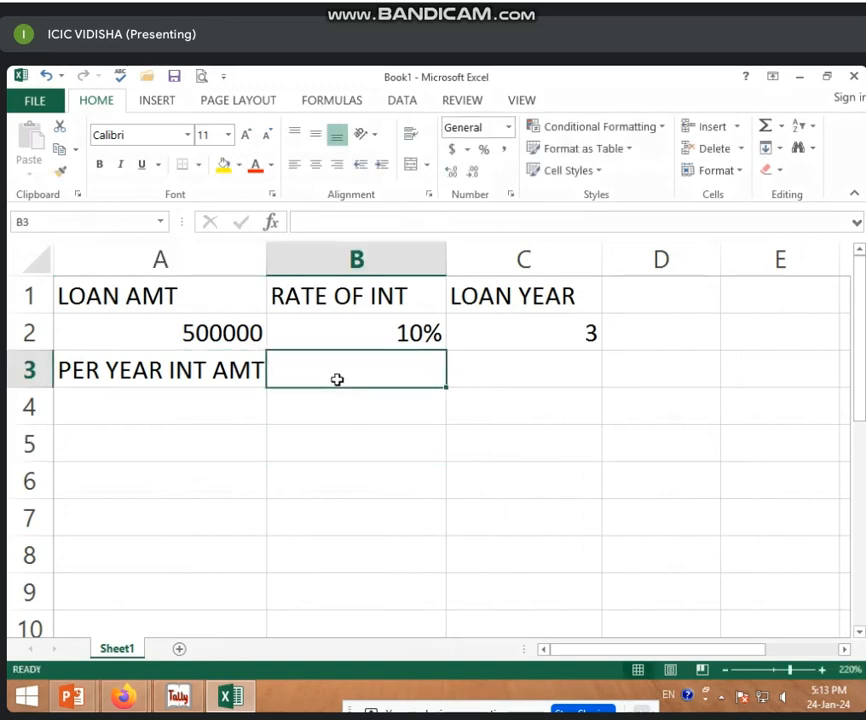
type("=")
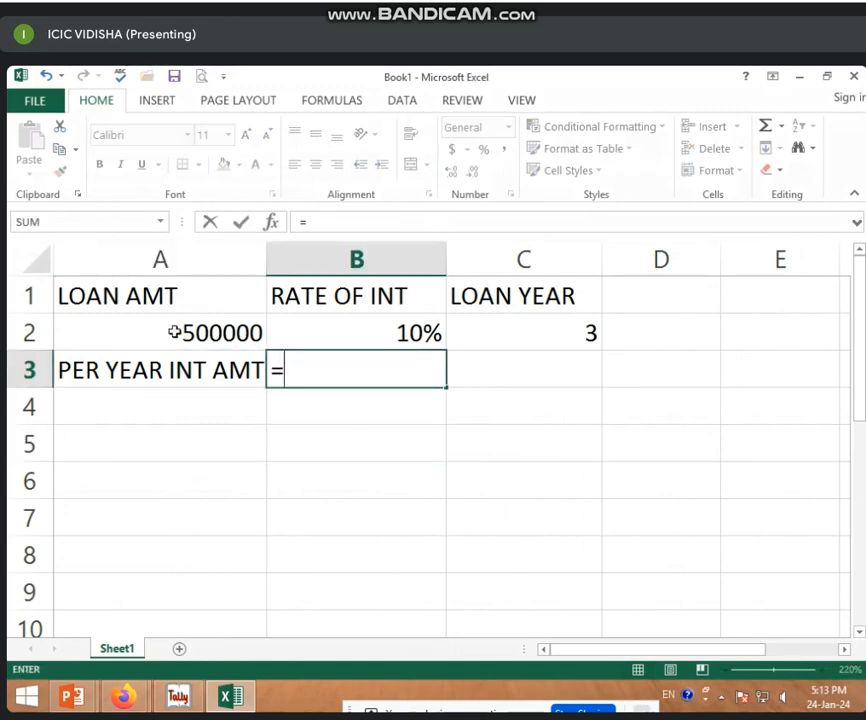
left_click(175, 333)
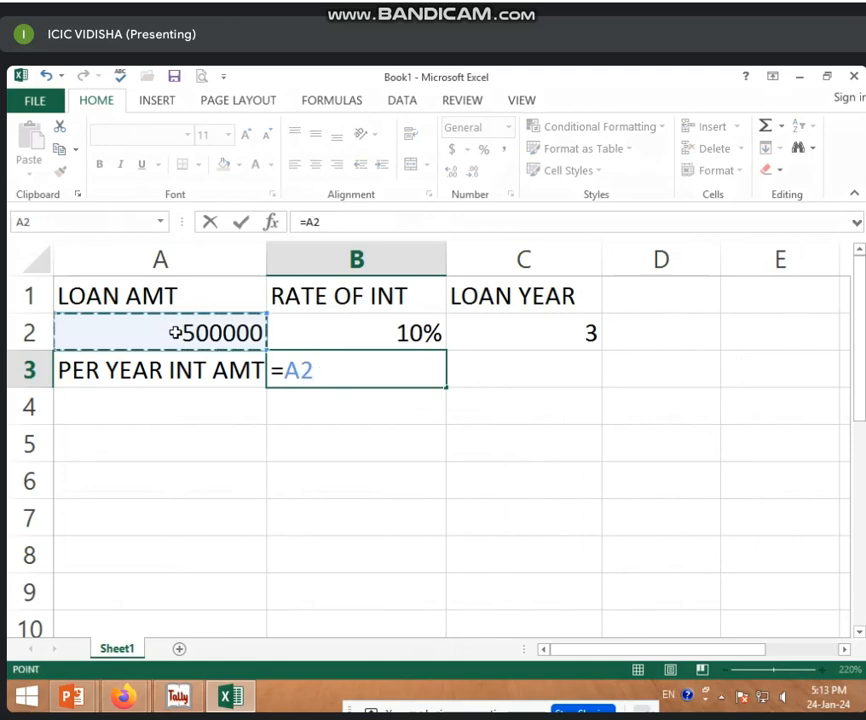
type("*")
left_click(338, 333)
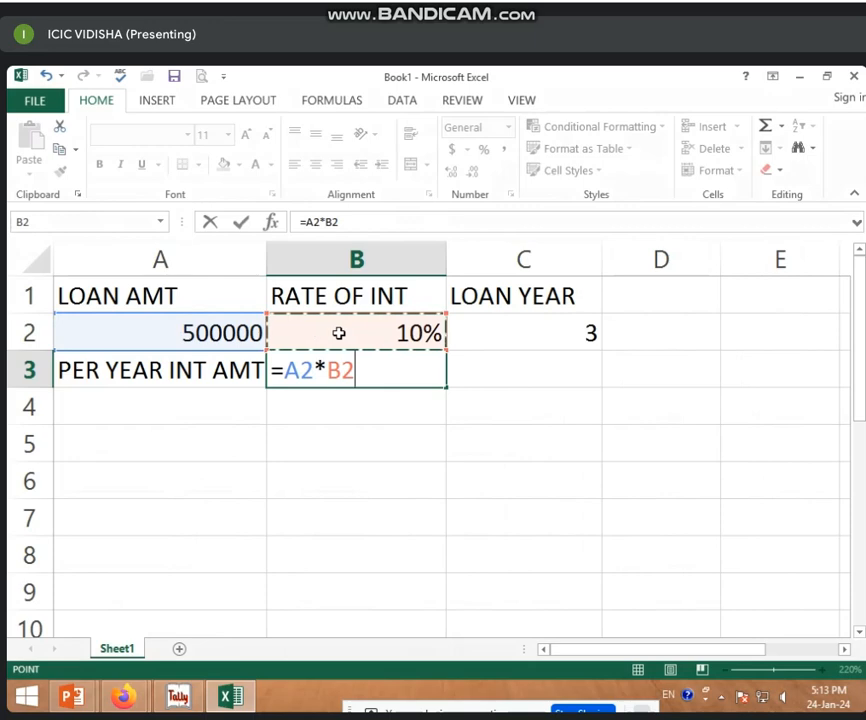
key("Return")
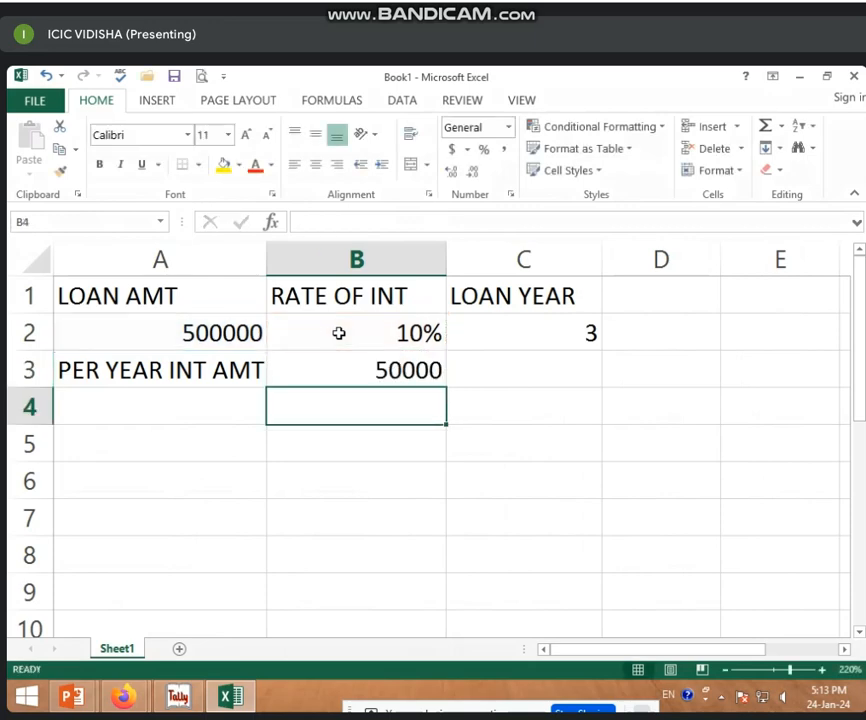
left_click(383, 377)
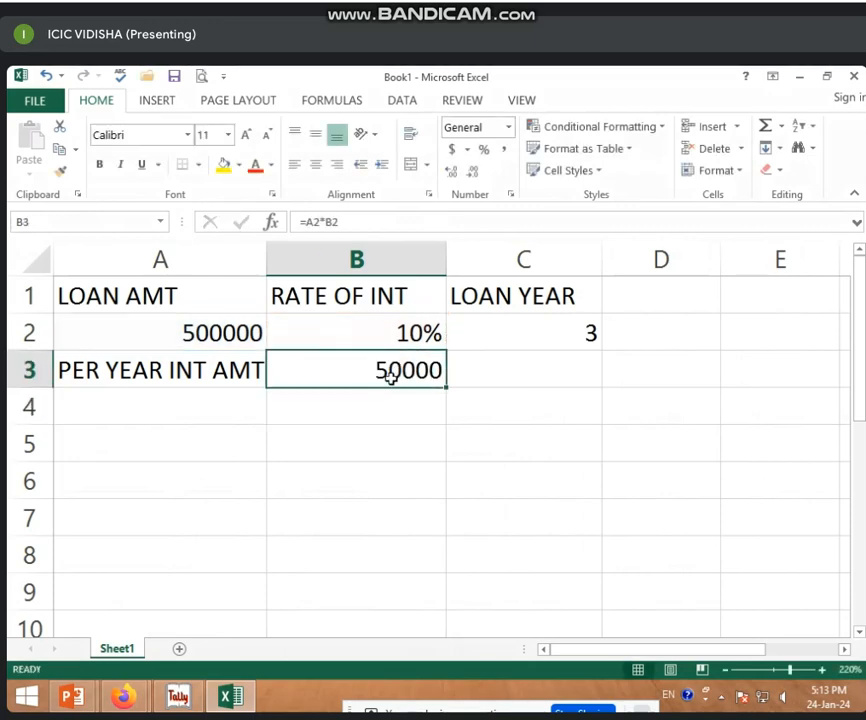
left_click(251, 400)
left_click(355, 385)
left_click(503, 342)
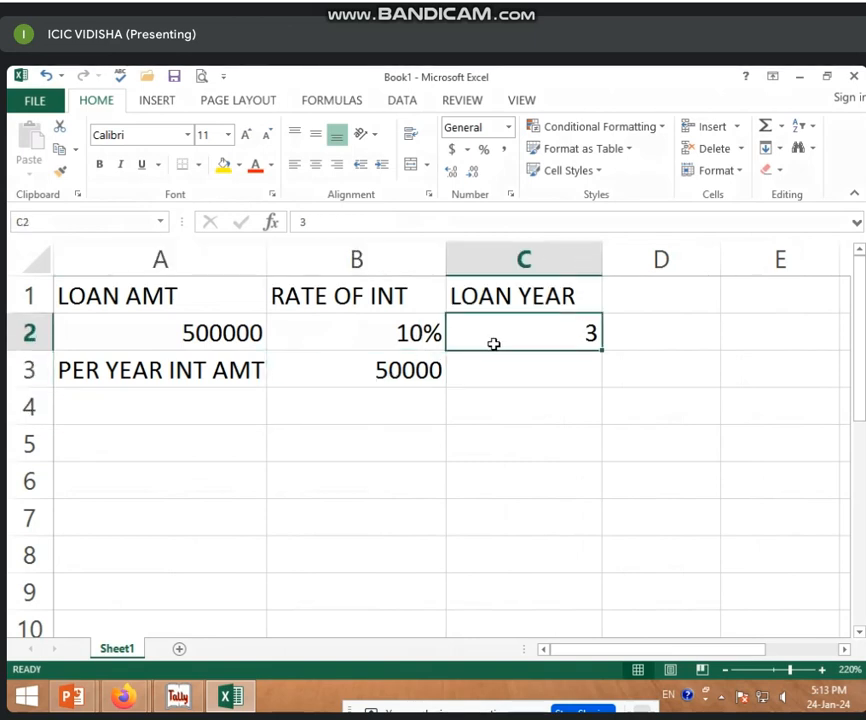
Enter the label TOTAL INT in cell A4, below the yearly interest label.
left_click(251, 404)
type("T")
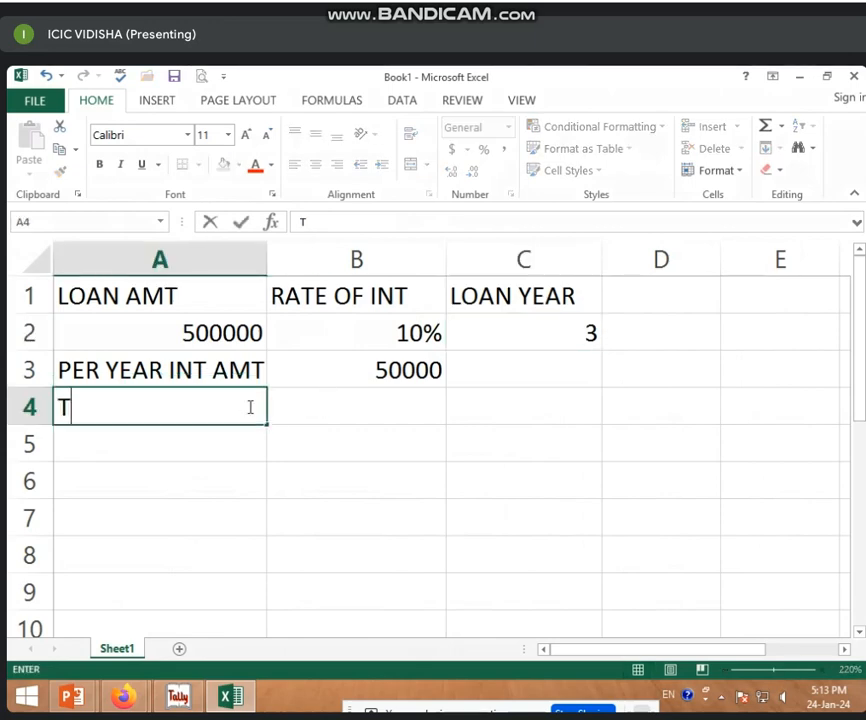
type("OTAL INT")
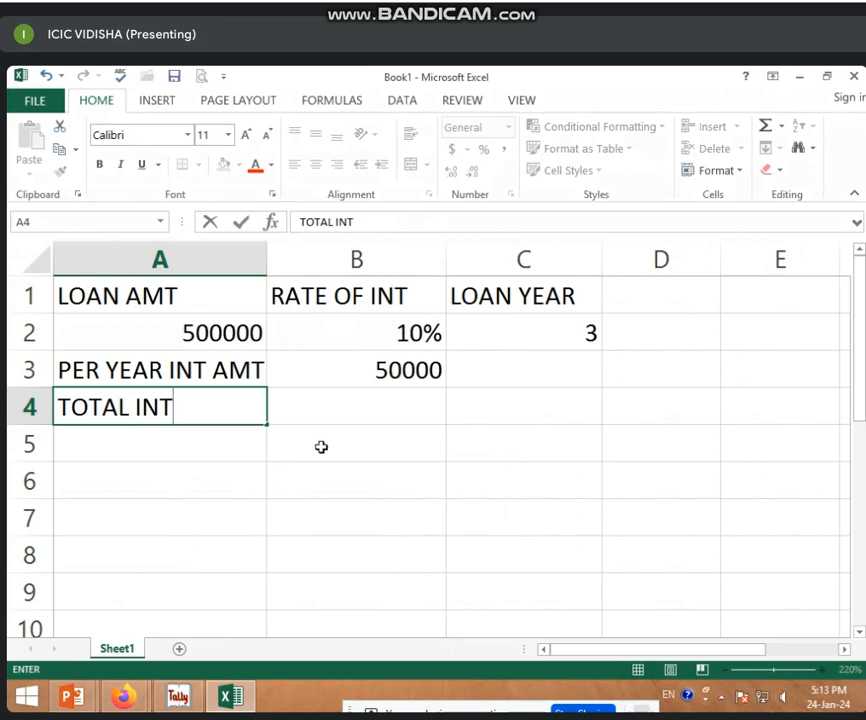
Calculate the total interest in cell B4 with the formula =B3*C2, multiplying yearly interest by the loan years.
left_click(386, 395)
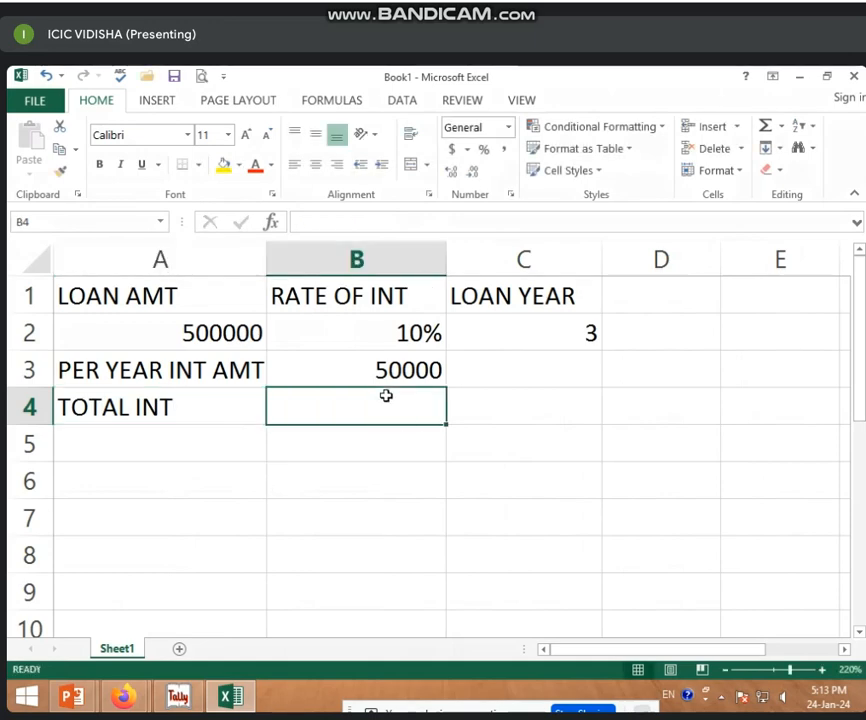
type("=")
left_click(411, 363)
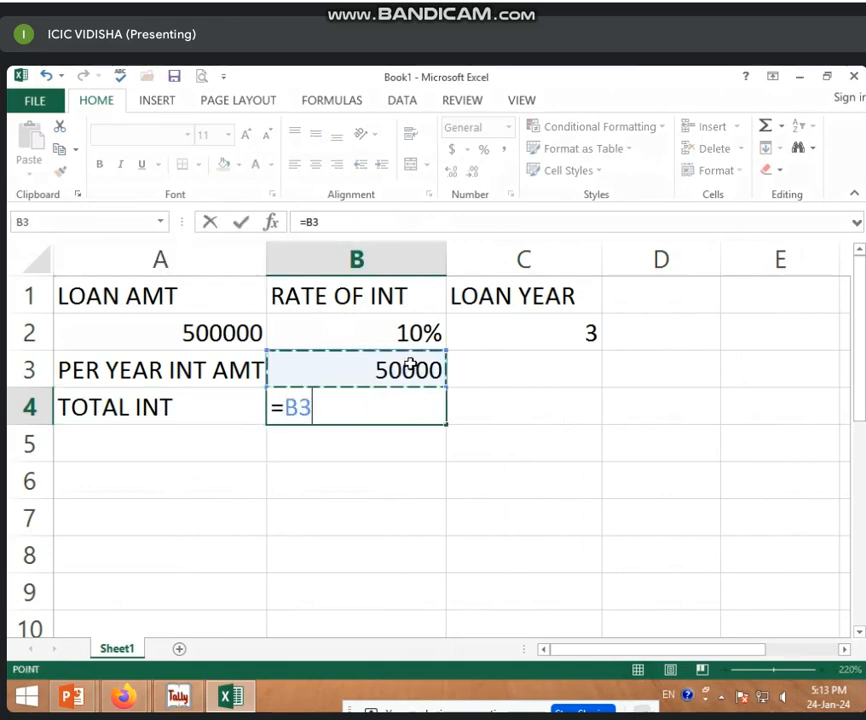
type("*")
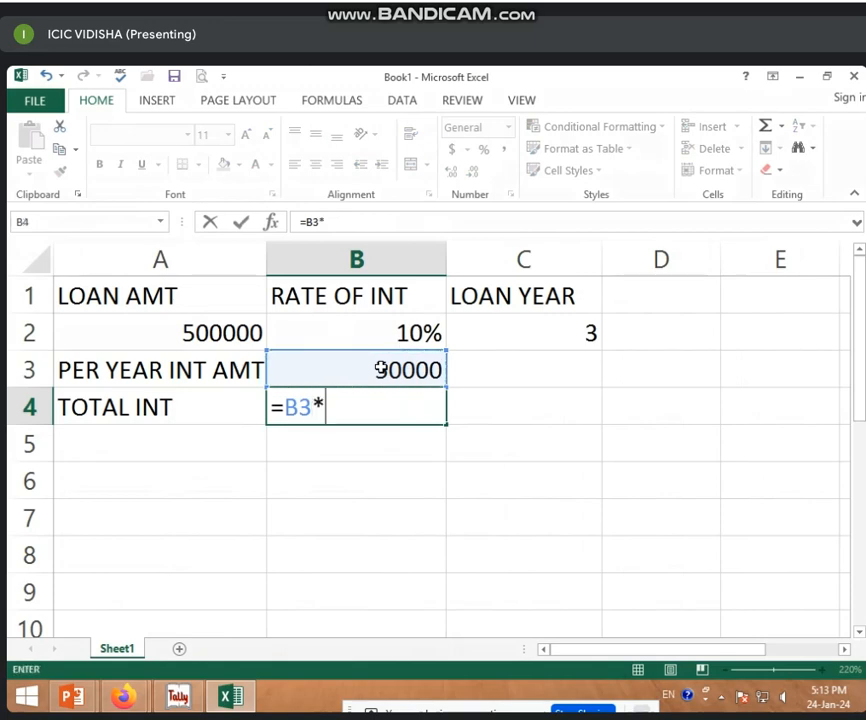
left_click(524, 319)
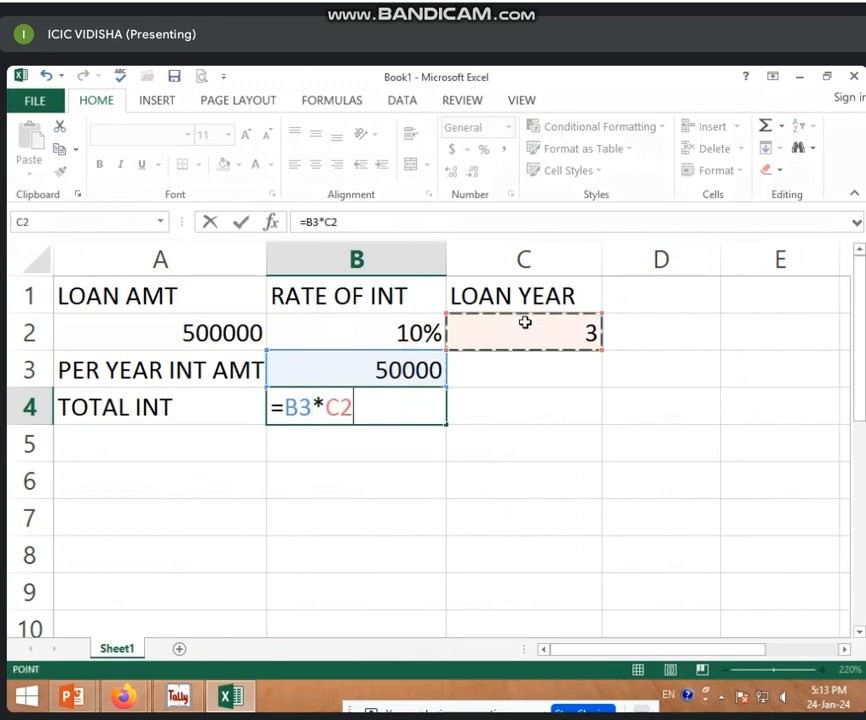
key("Return")
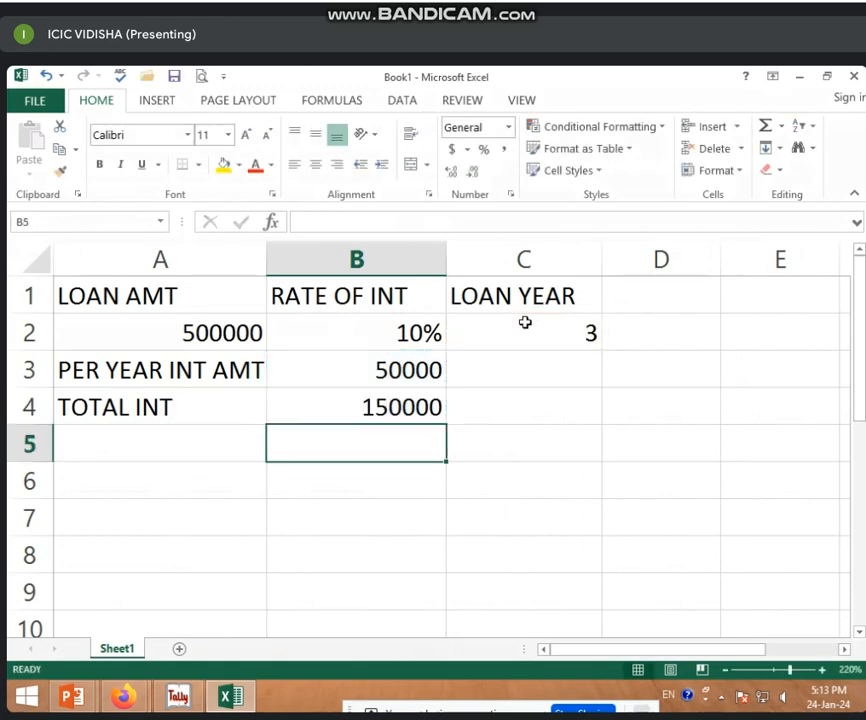
left_click(336, 418)
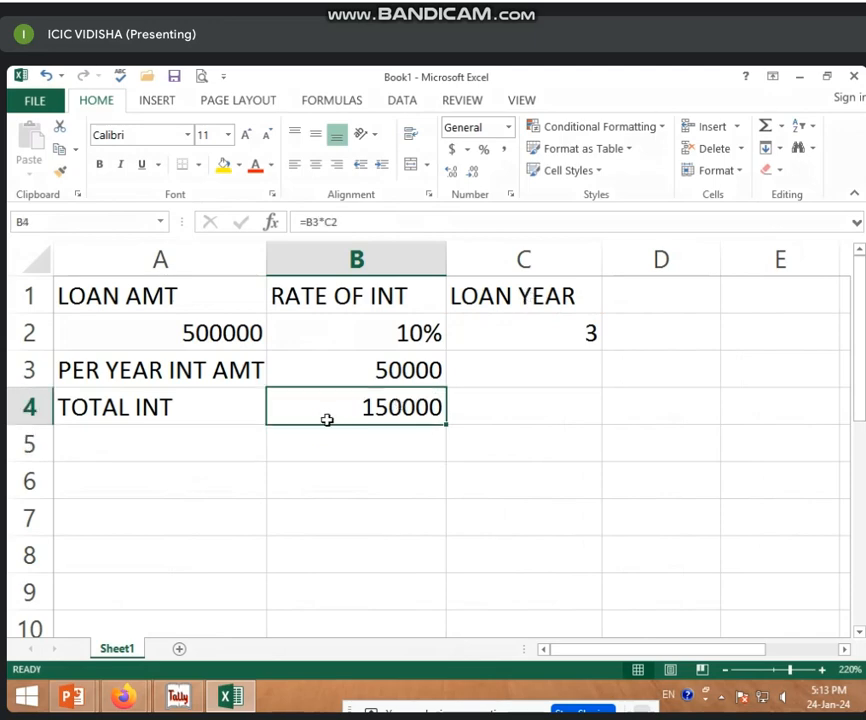
left_click(354, 337)
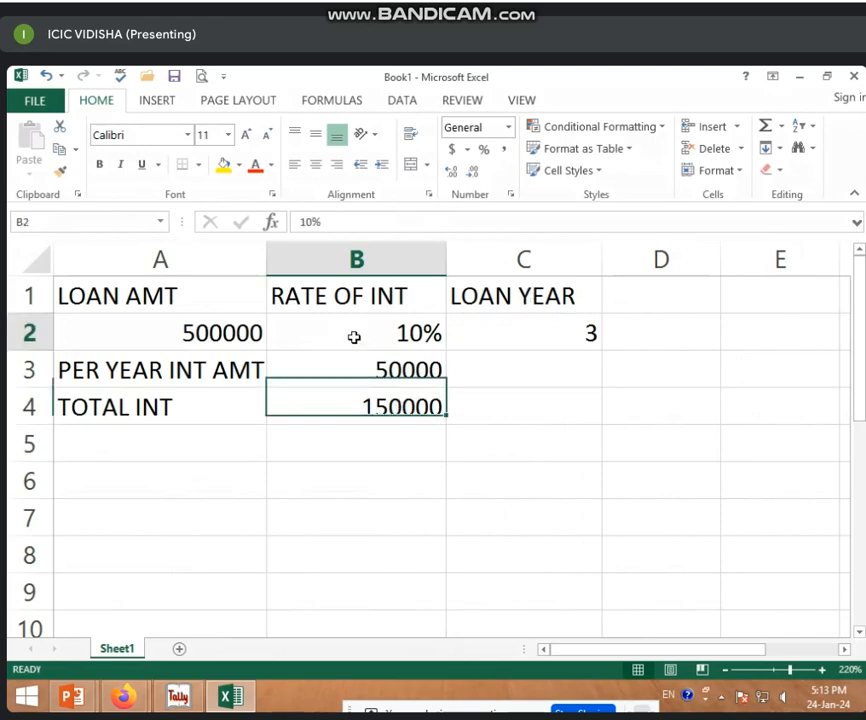
left_click(364, 387)
left_click(367, 443)
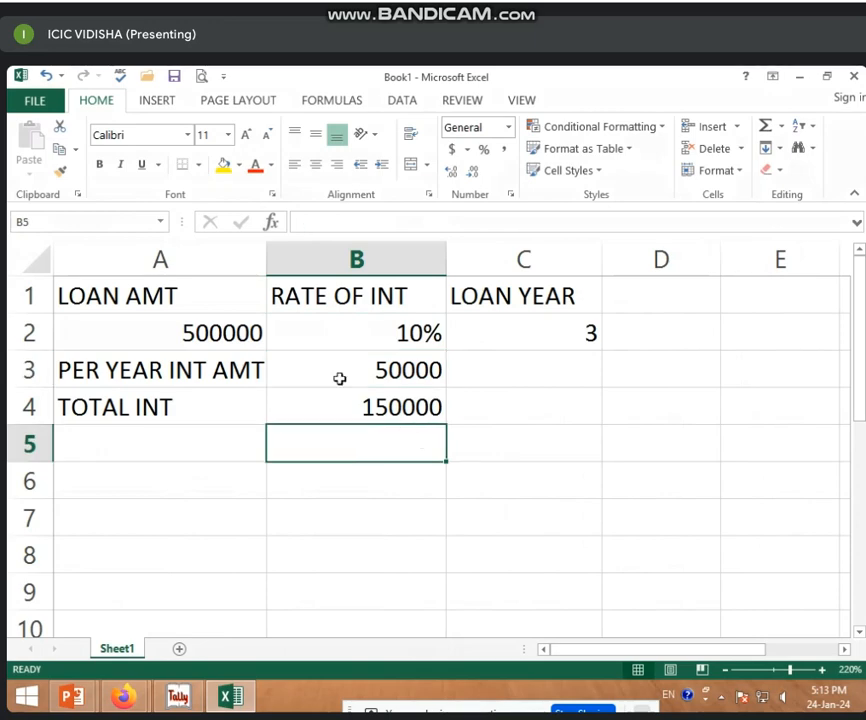
left_click(318, 408)
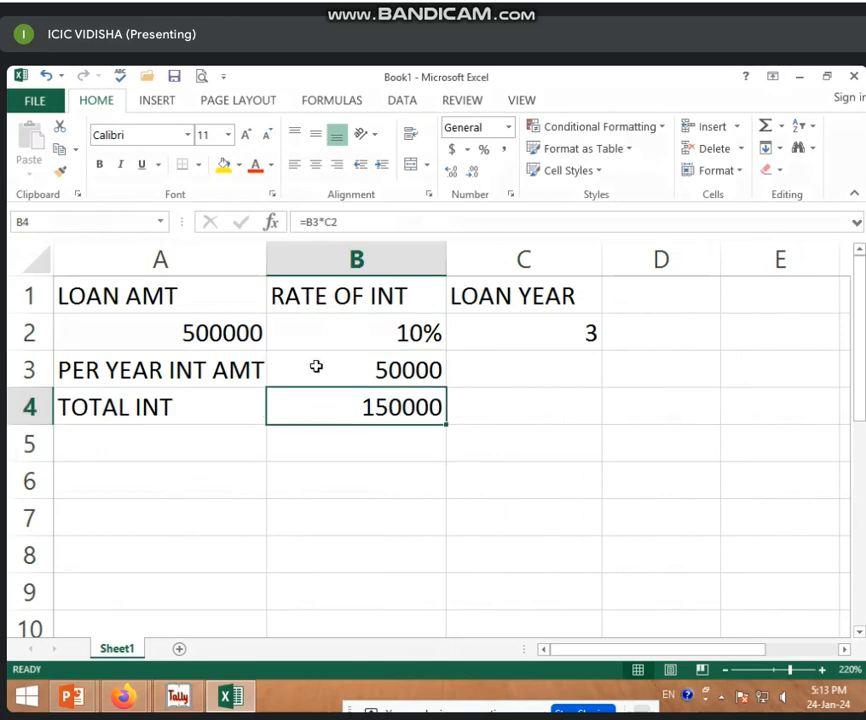
left_click(238, 331)
left_click(358, 412)
Enter the label LOAN + INT in cell A5, below the total interest label.
left_click(239, 438)
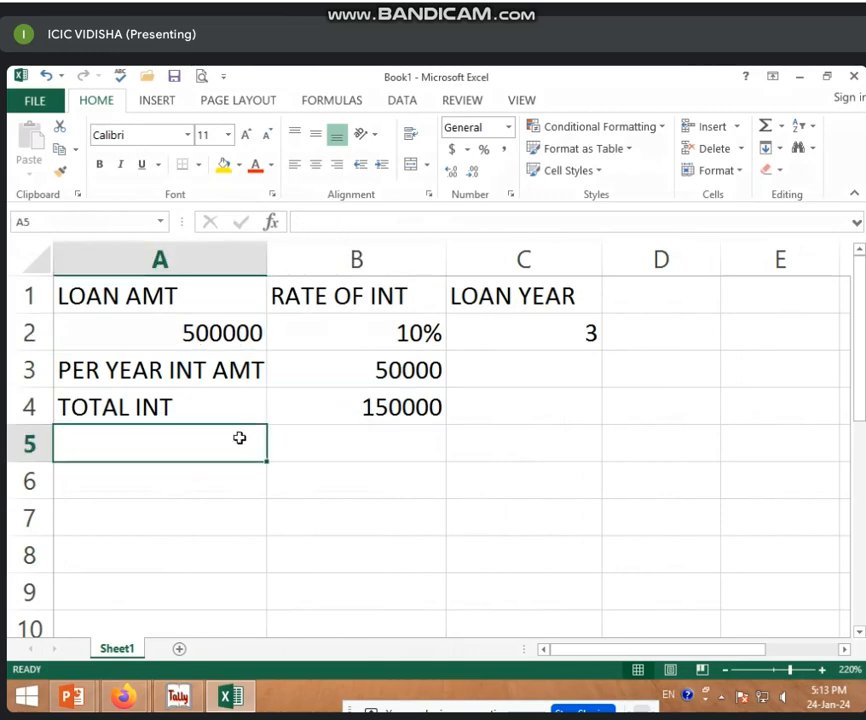
type("LOAN")
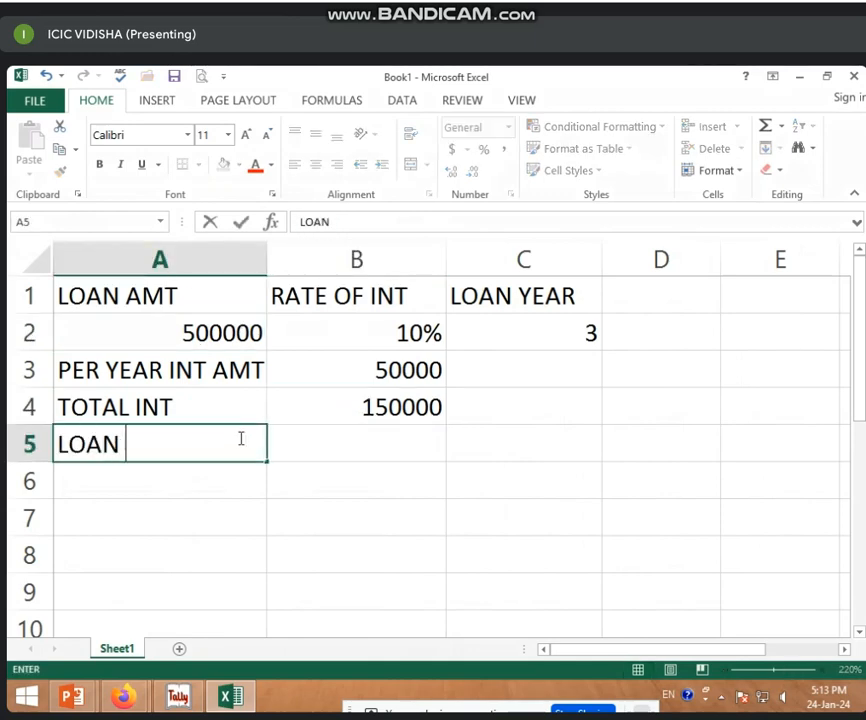
type(" + INT")
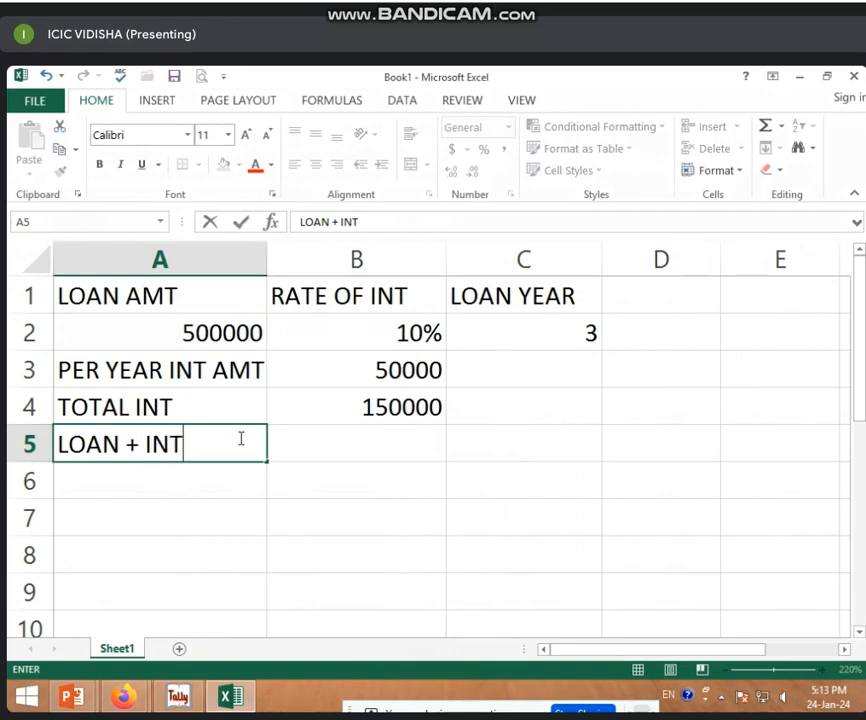
Calculate the loan plus interest in cell B5 with the formula =A2+B4.
left_click(418, 450)
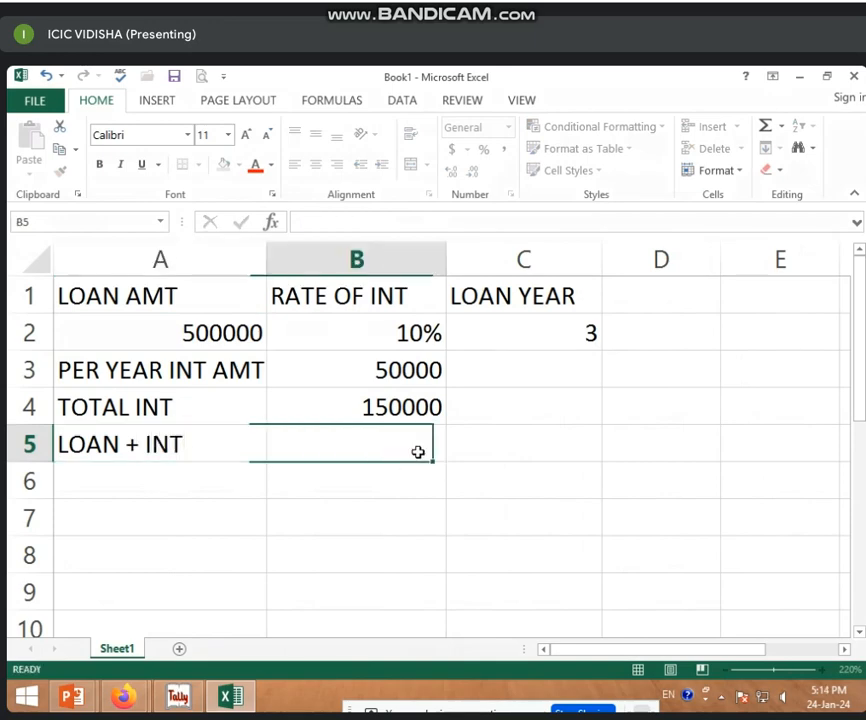
type("=")
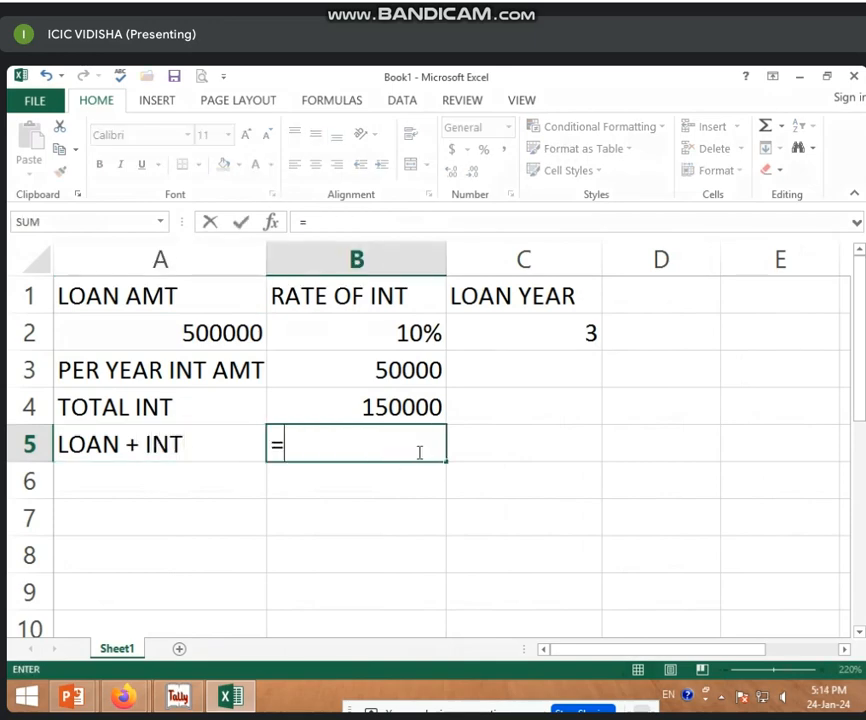
left_click(250, 325)
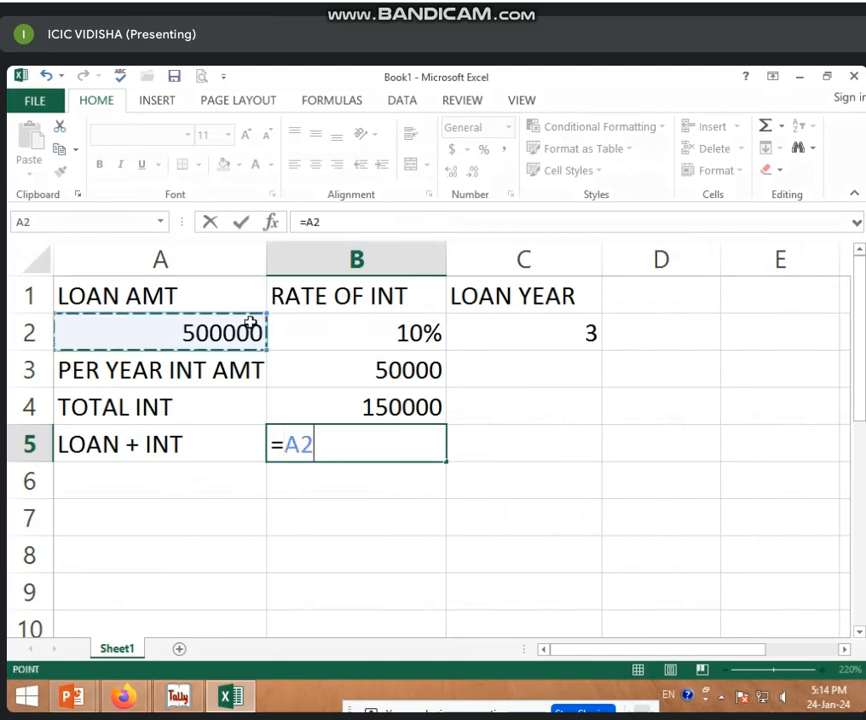
type("+")
left_click(411, 408)
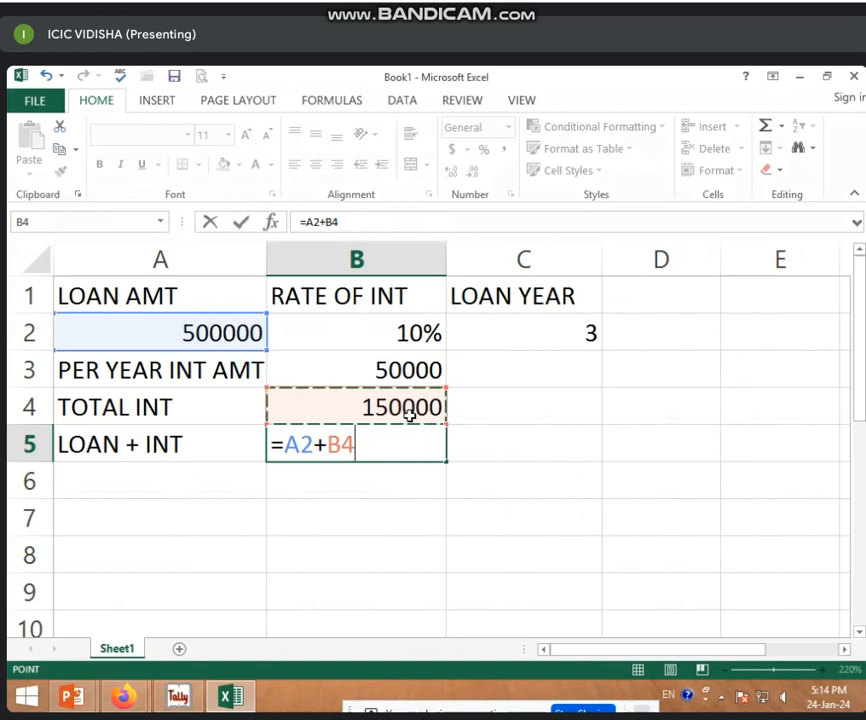
key("Return")
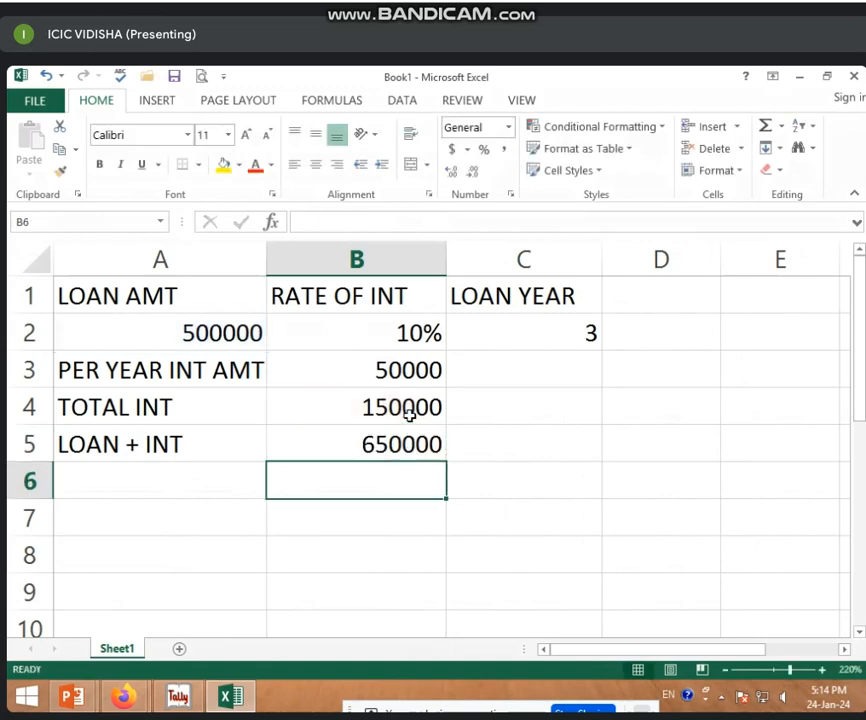
left_click(350, 446)
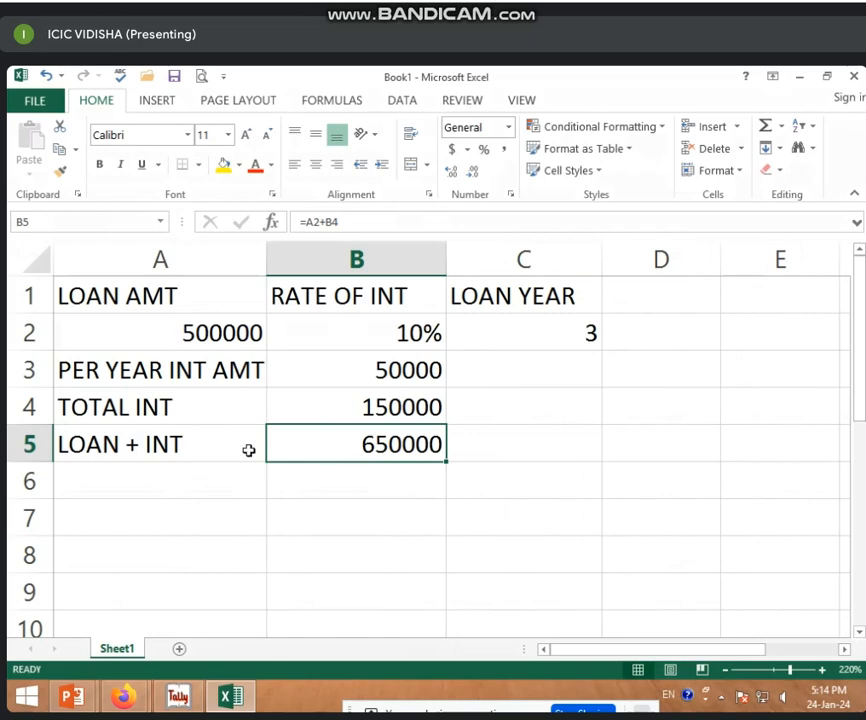
Enter the label INST in cell A6, below the loan plus interest label.
left_click(180, 472)
type("IN")
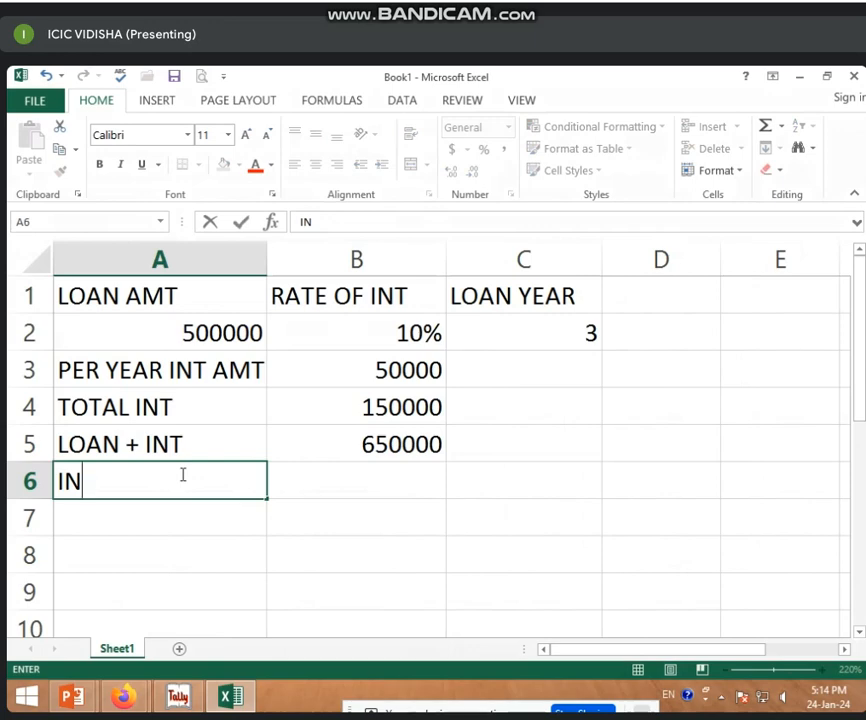
type("ST")
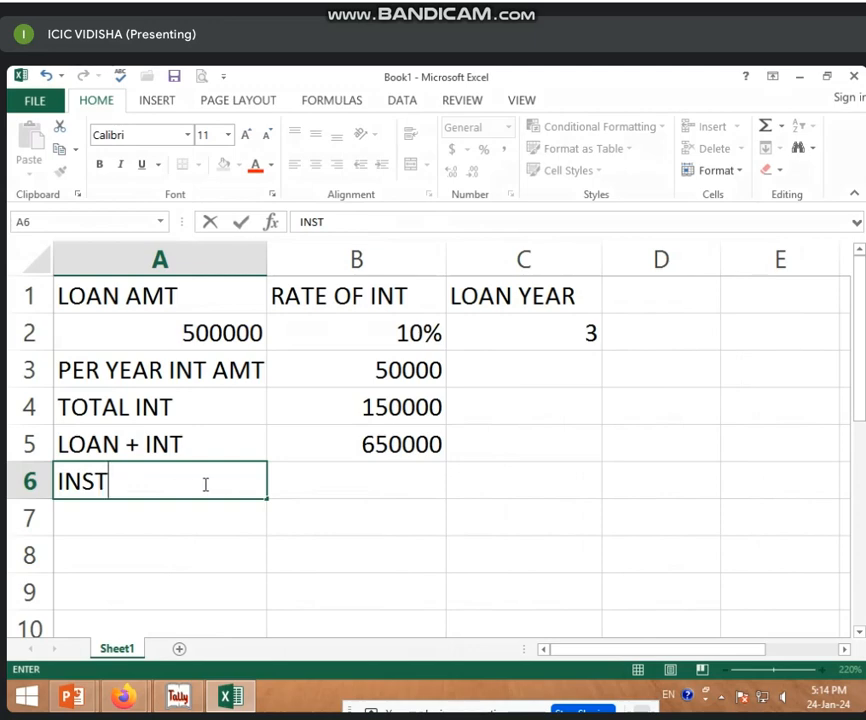
left_click(321, 483)
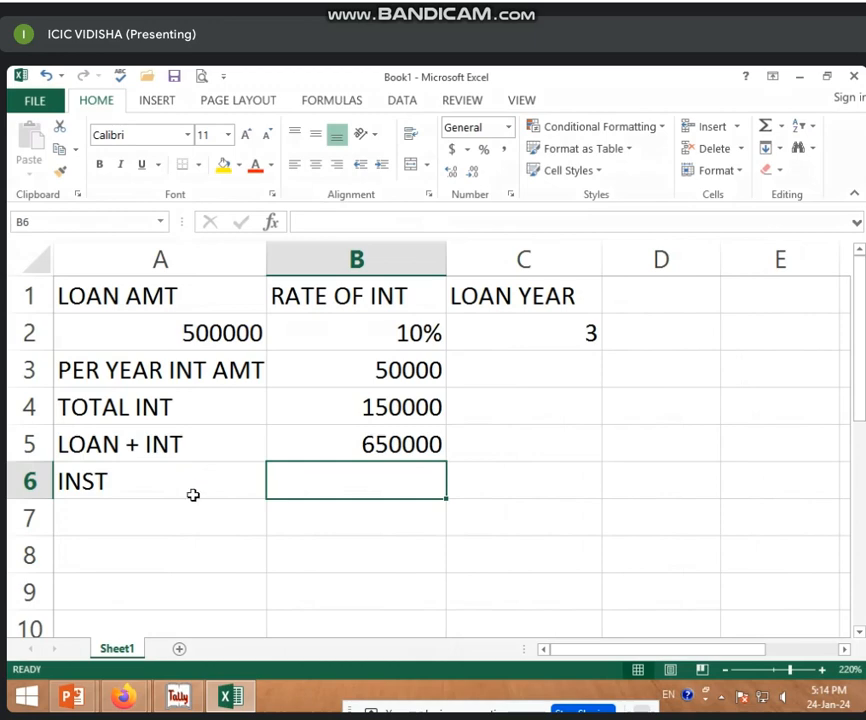
Enter 12 as the number of instalments per year in cell B6.
left_click(209, 495)
left_click(300, 487)
type("12")
key("Return")
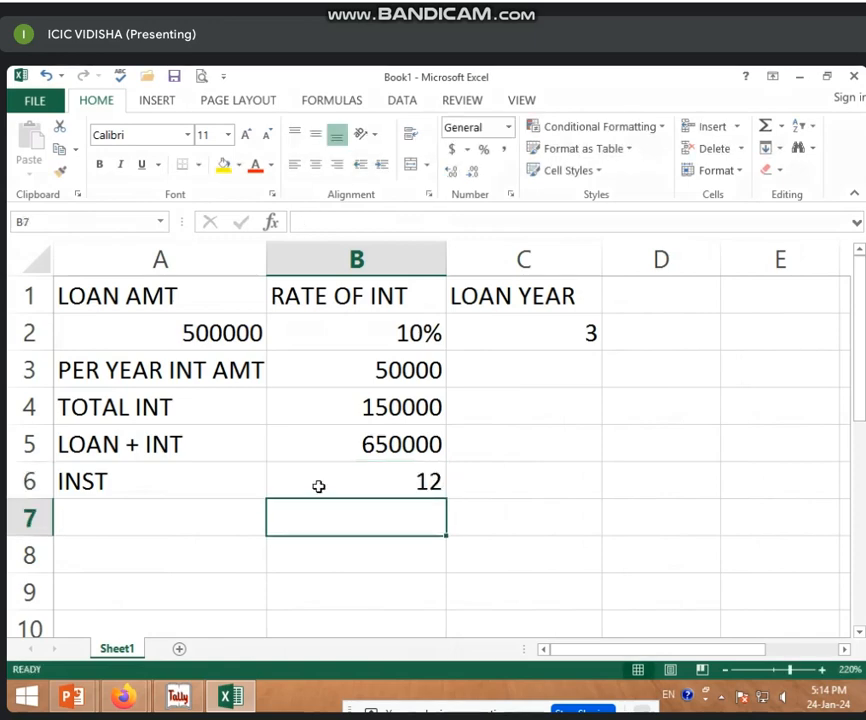
Set the number of instalments per year in cell B6 to 6.
left_click(318, 486)
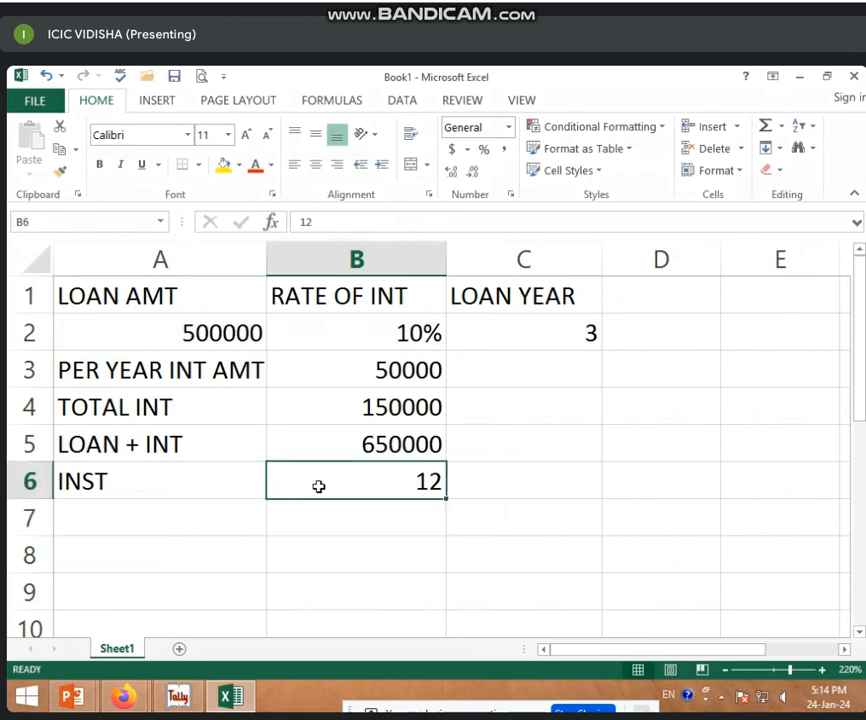
type("6")
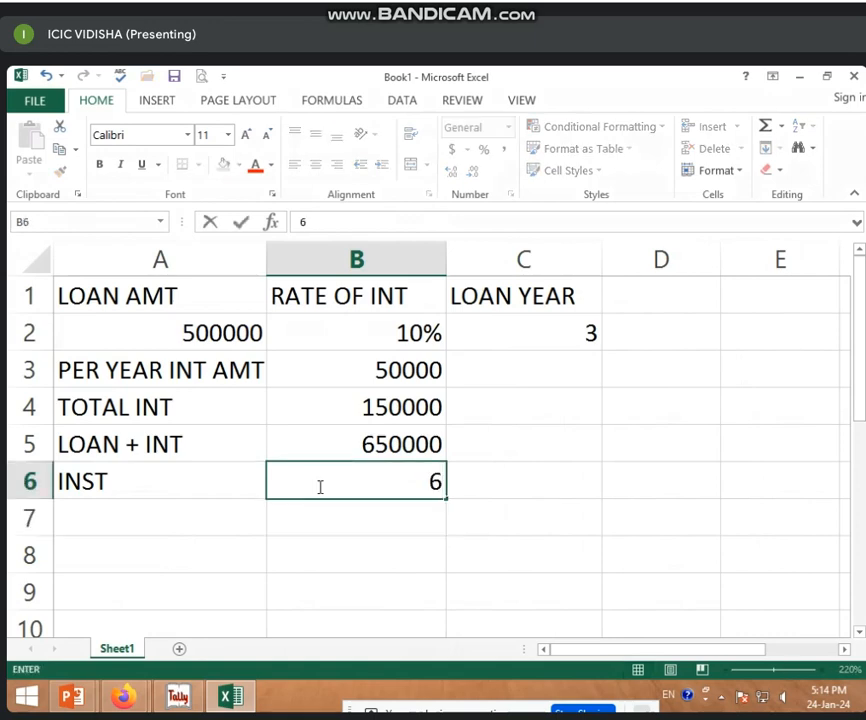
left_click(206, 501)
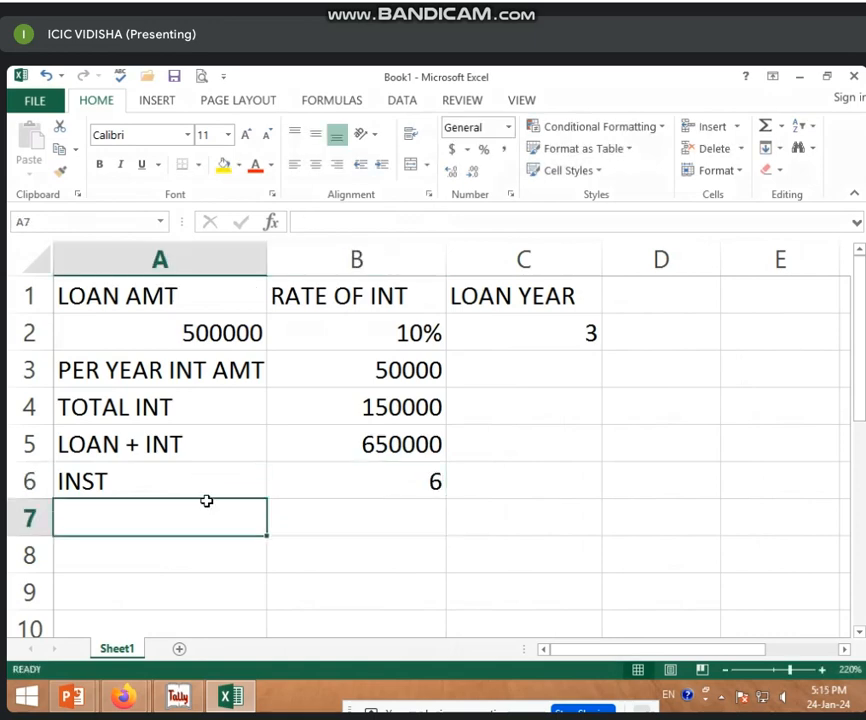
type("INST A")
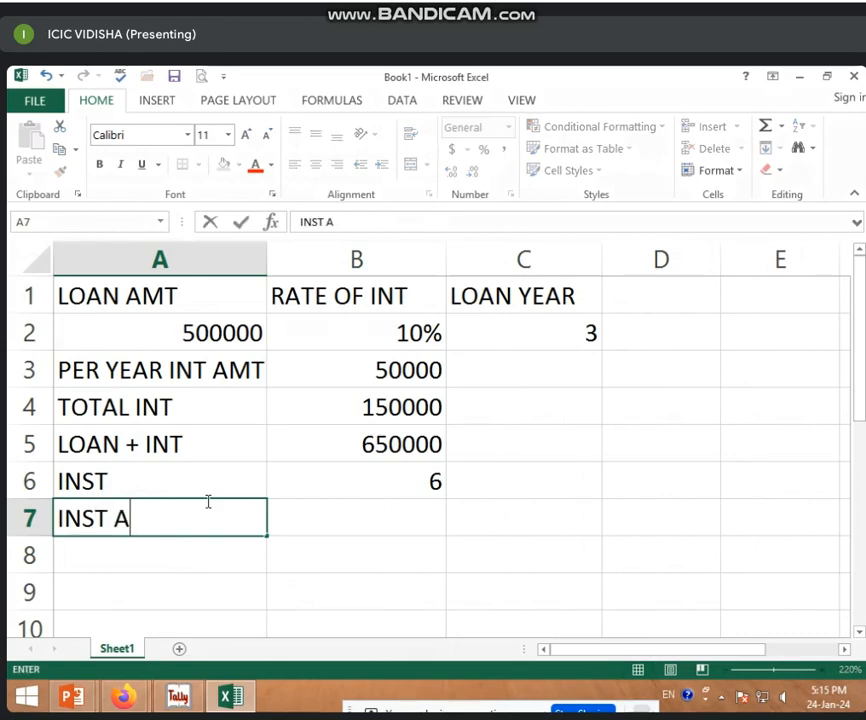
type("MT")
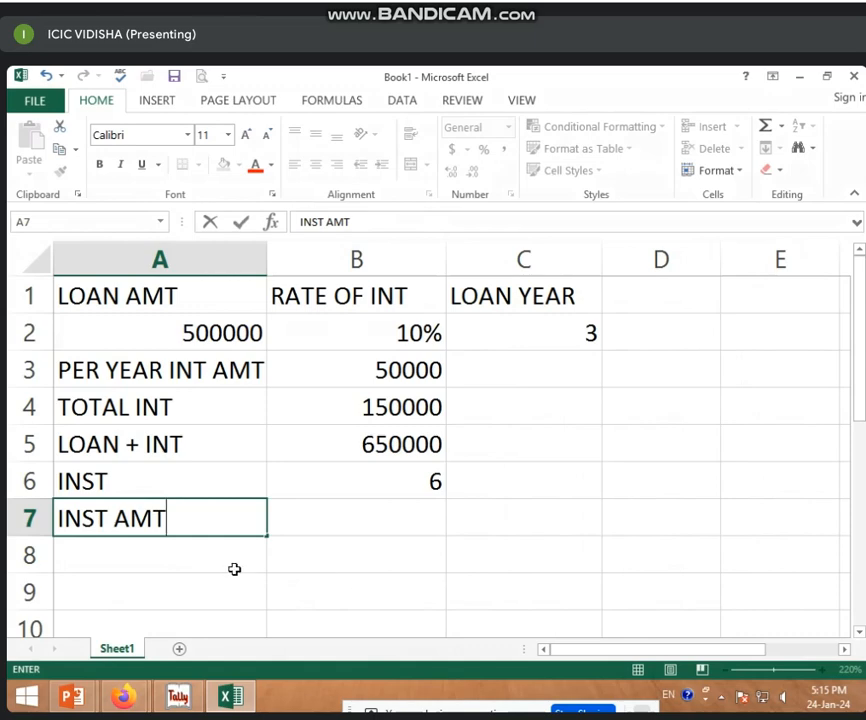
key("BackSpace")
key("BackSpace")
key("BackSpace")
key("BackSpace")
key("BackSpace")
key("BackSpace")
key("BackSpace")
key("BackSpace")
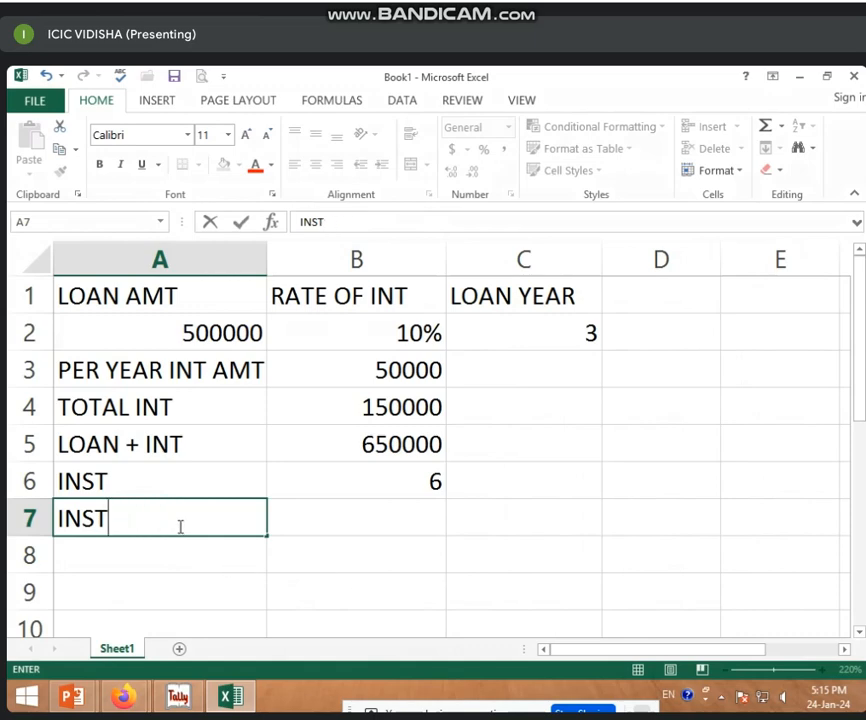
Enter the label TOTAL INST in cell A7, below the INST label.
type("TOTAL I")
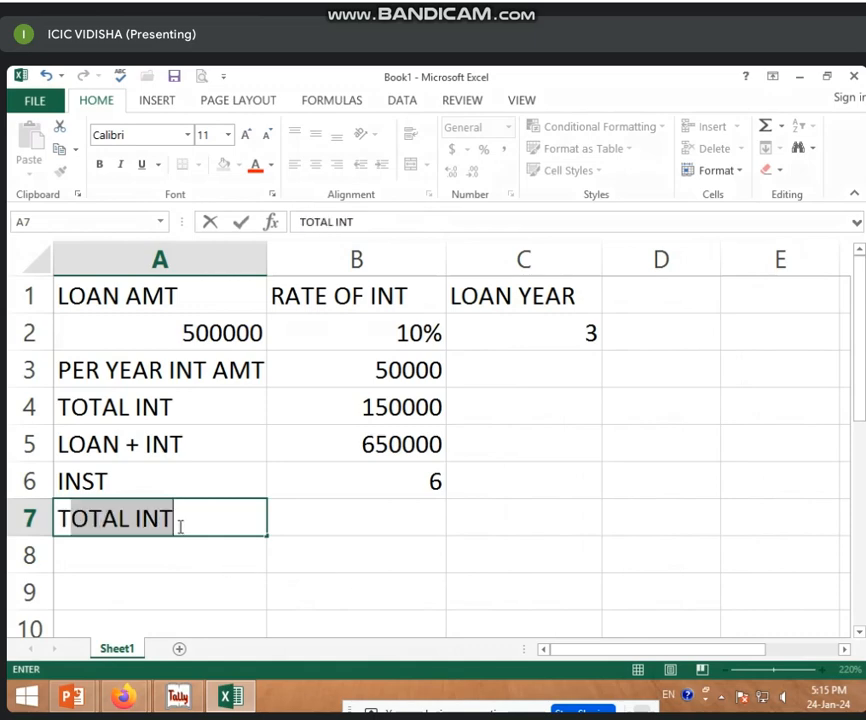
type("NST")
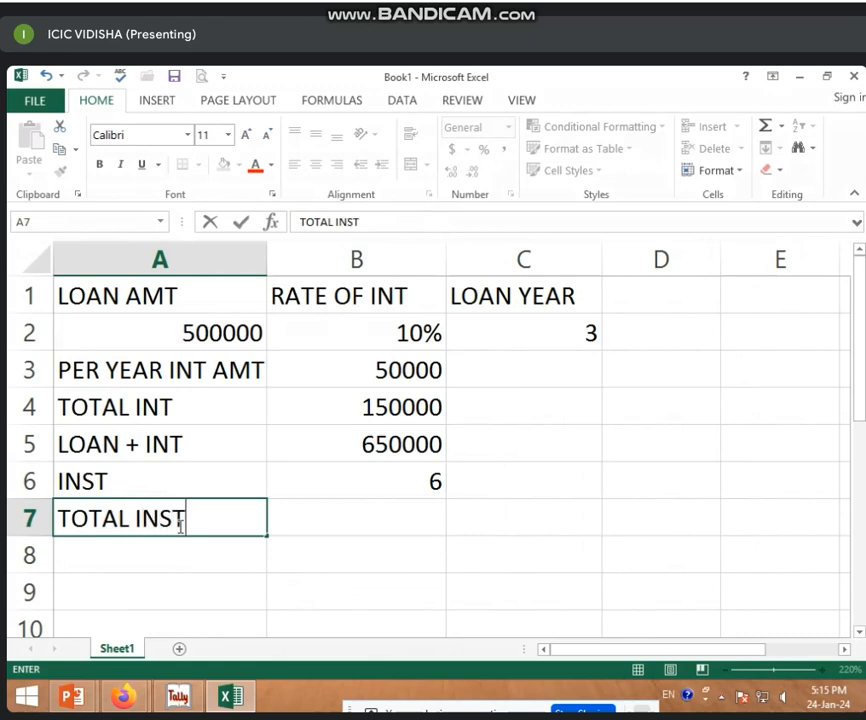
left_click(337, 518)
Calculate the total number of instalments in cell B7 with the formula =B6*C2, multiplying yearly instalments by the loan years.
left_click(360, 488)
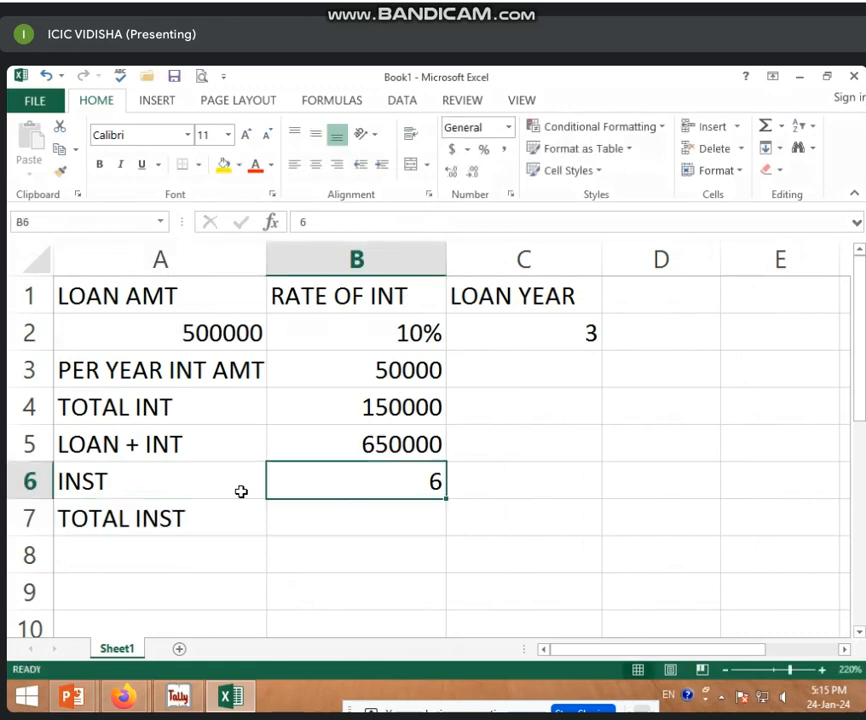
left_click(412, 526)
left_click(533, 323)
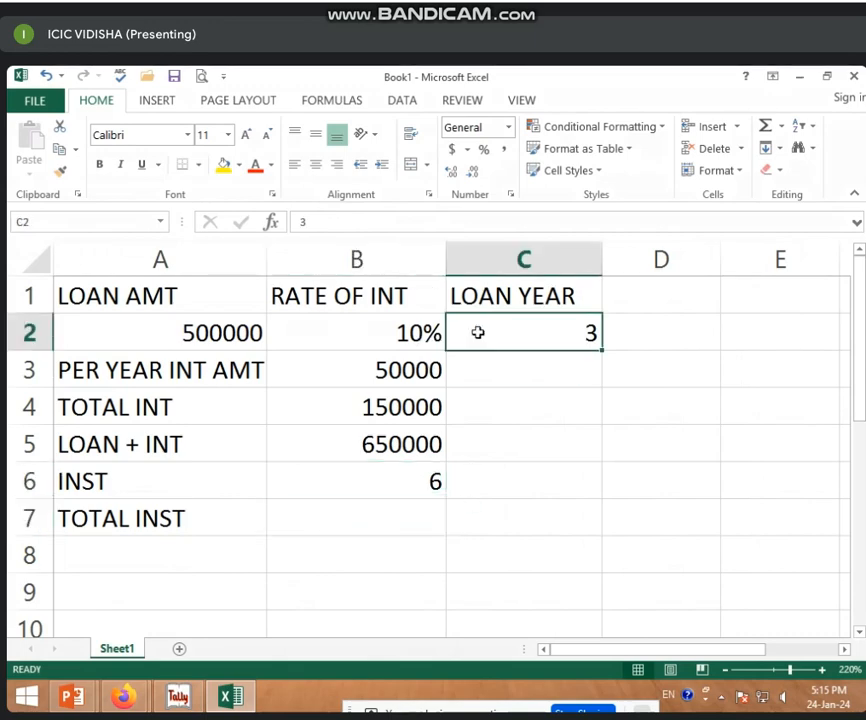
left_click(395, 525)
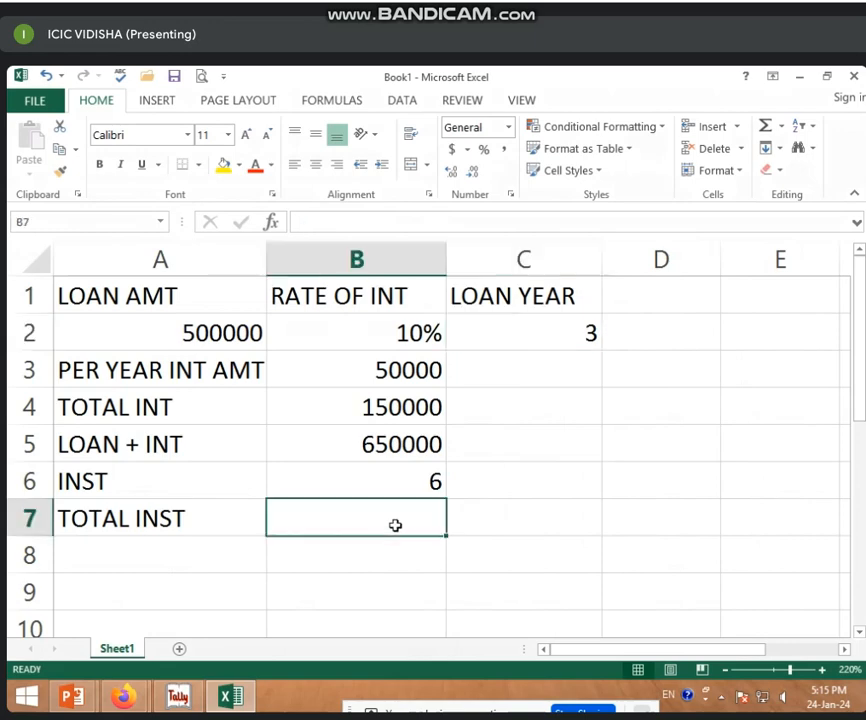
type("=")
left_click(413, 476)
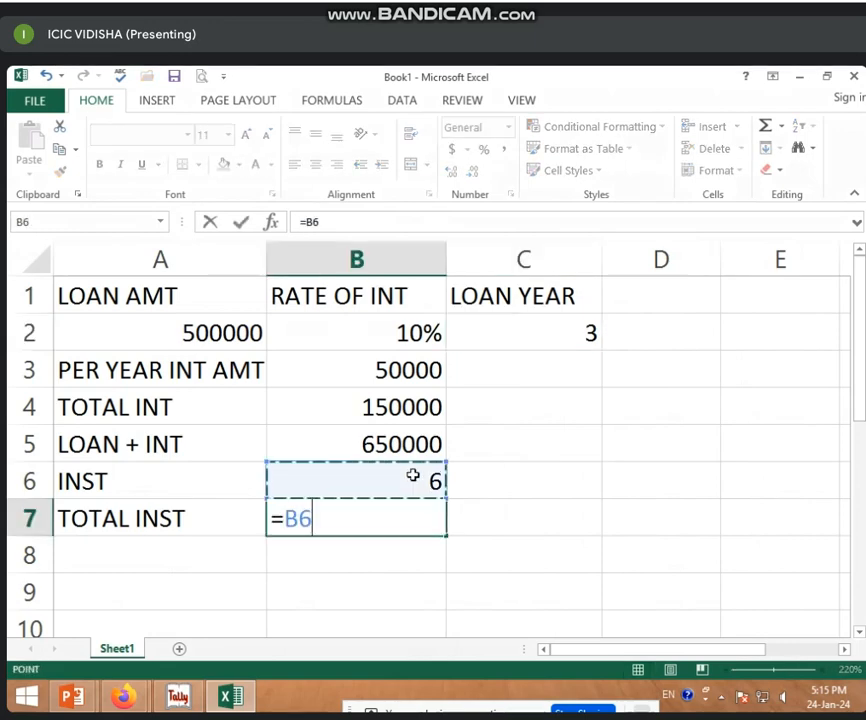
type("*")
left_click(517, 330)
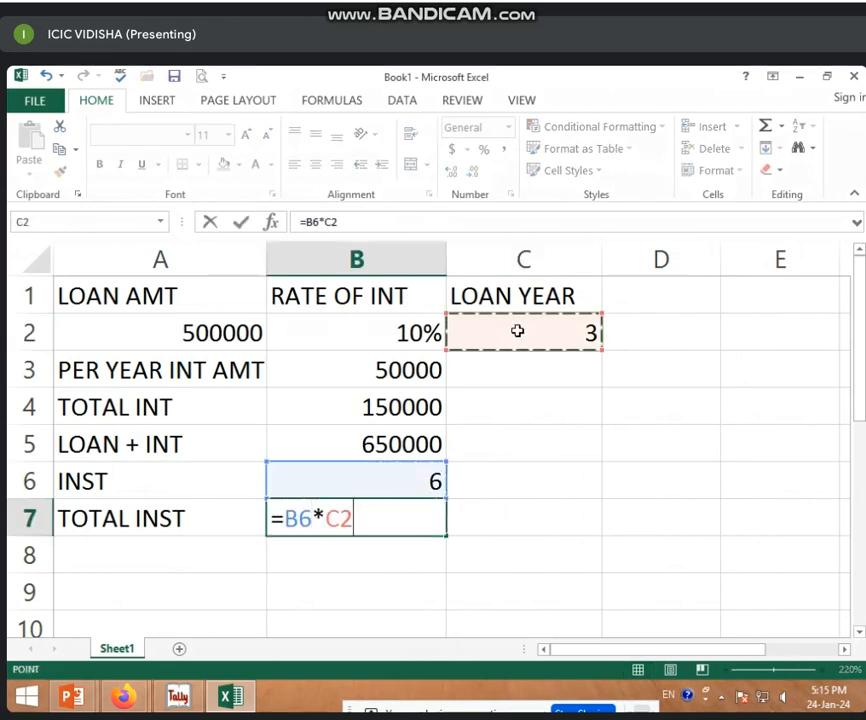
key("Return")
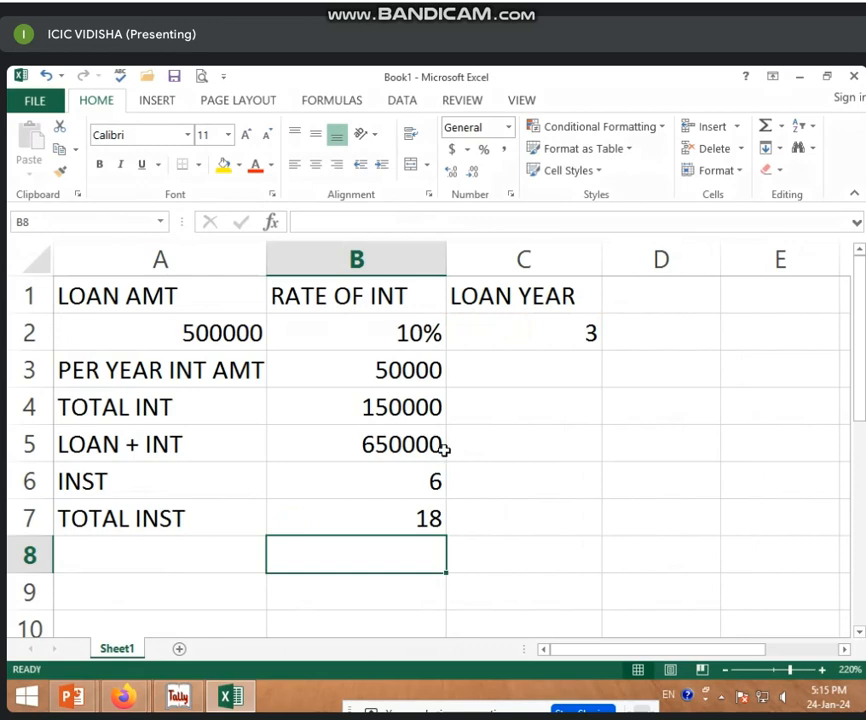
left_click(340, 517)
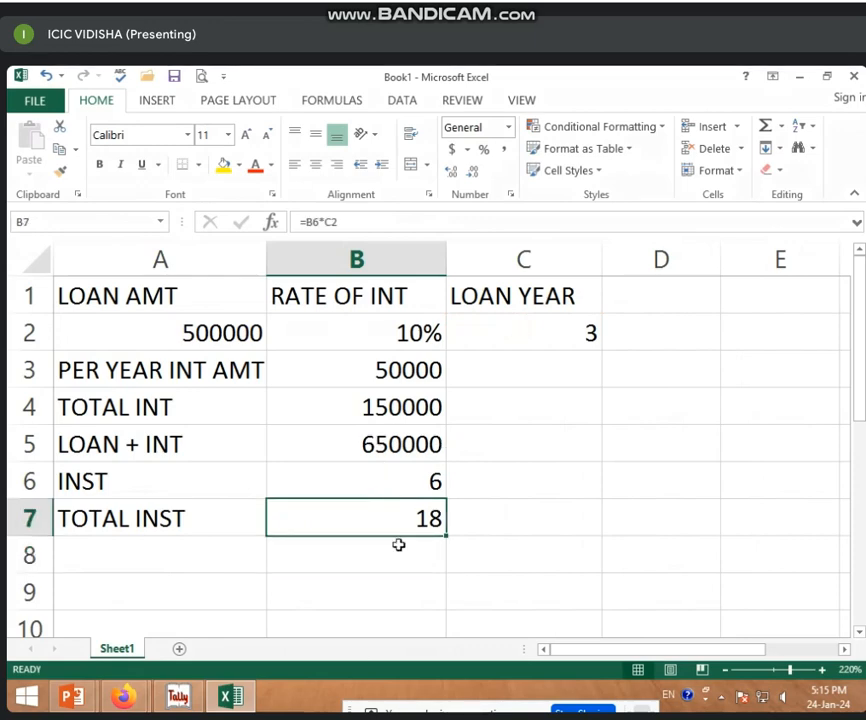
Enter the label INST AMT in cell A8, below the total instalments label.
left_click(246, 552)
type("INS")
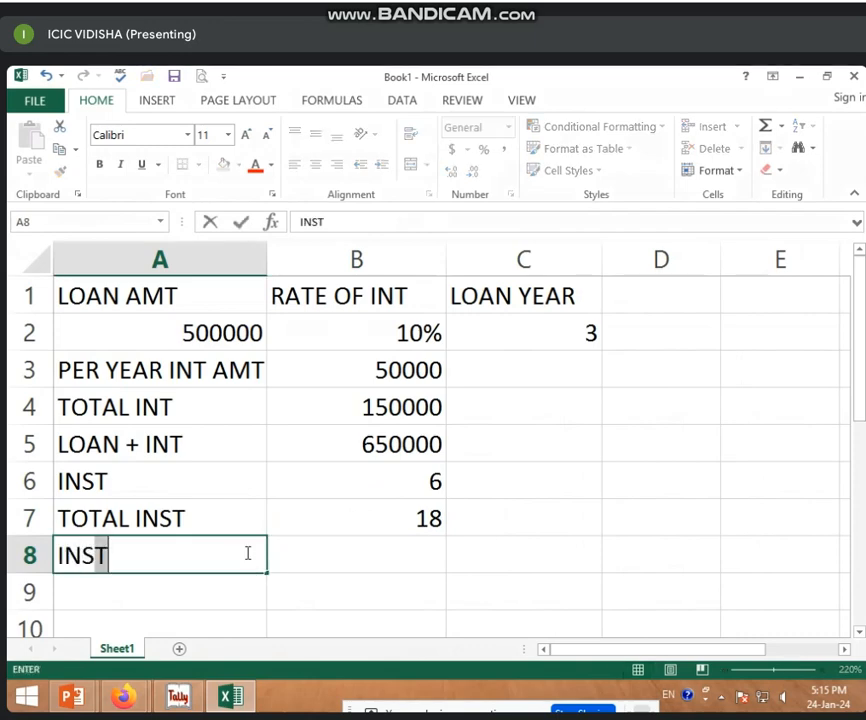
type("T AMT")
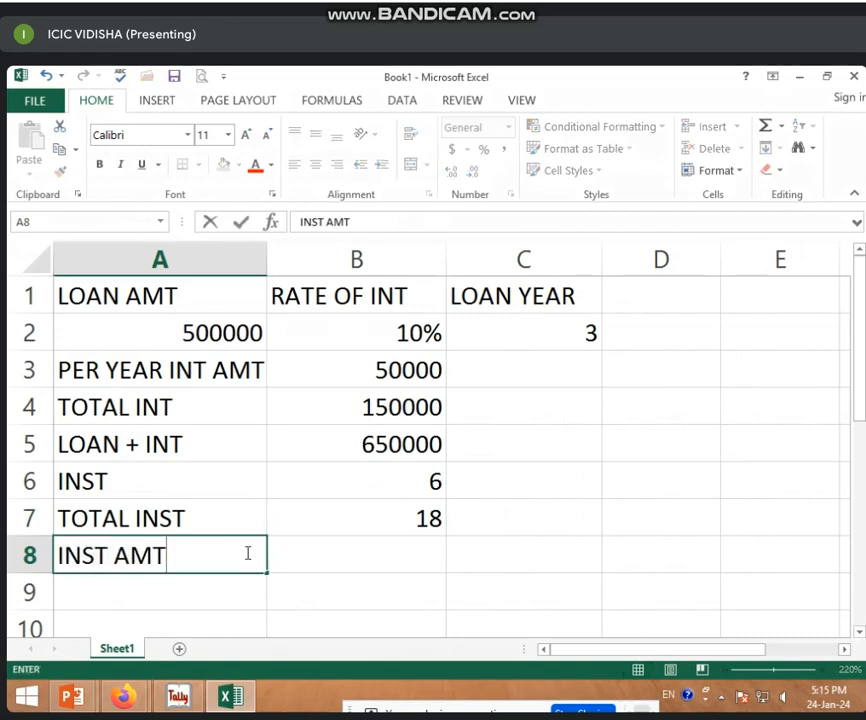
left_click(420, 551)
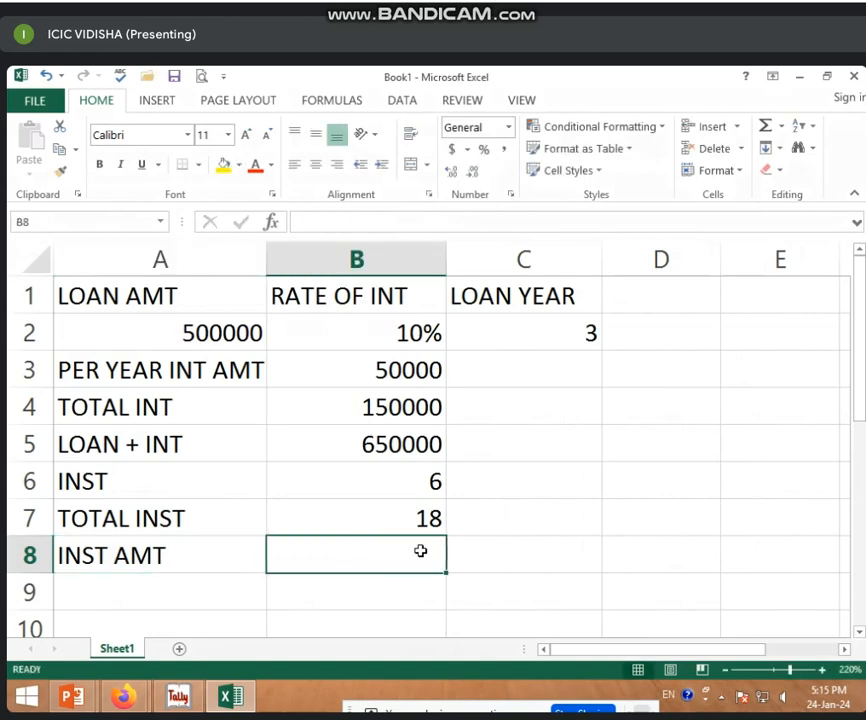
Calculate the instalment amount in cell B8 with the formula =B5/B7, dividing loan plus interest by total instalments.
type("=")
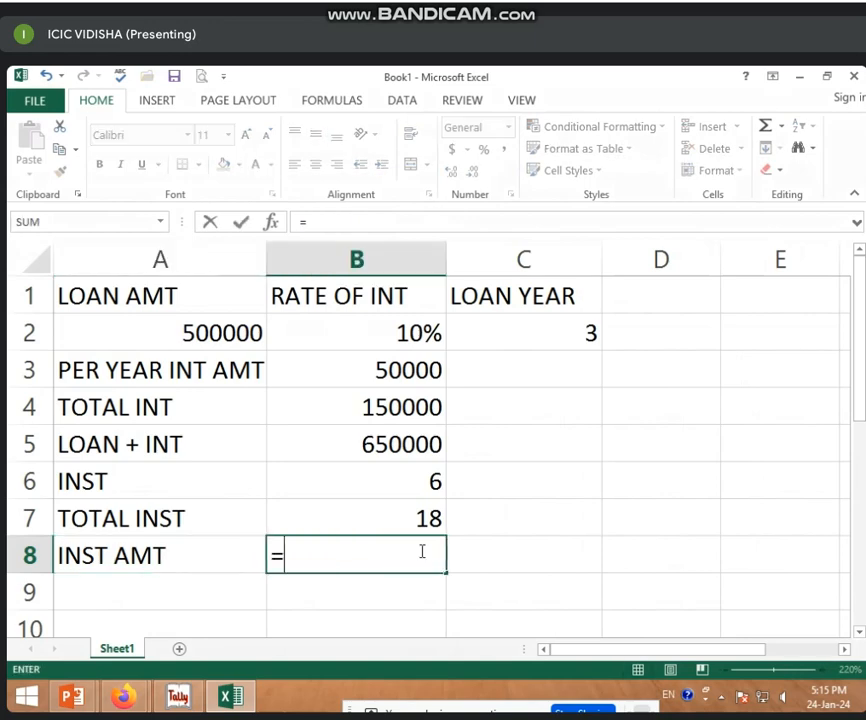
left_click(416, 440)
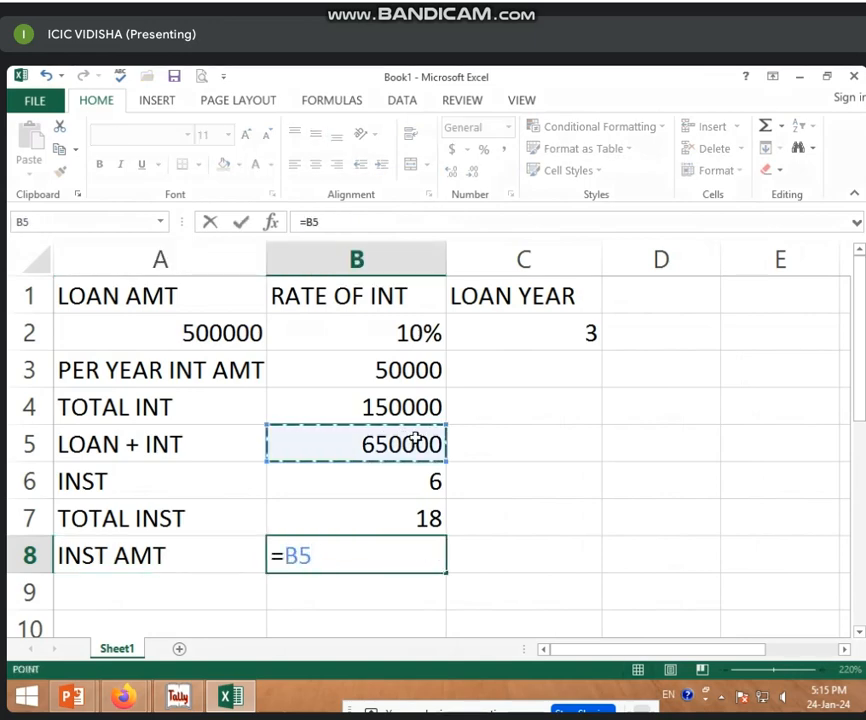
type("/")
left_click(412, 515)
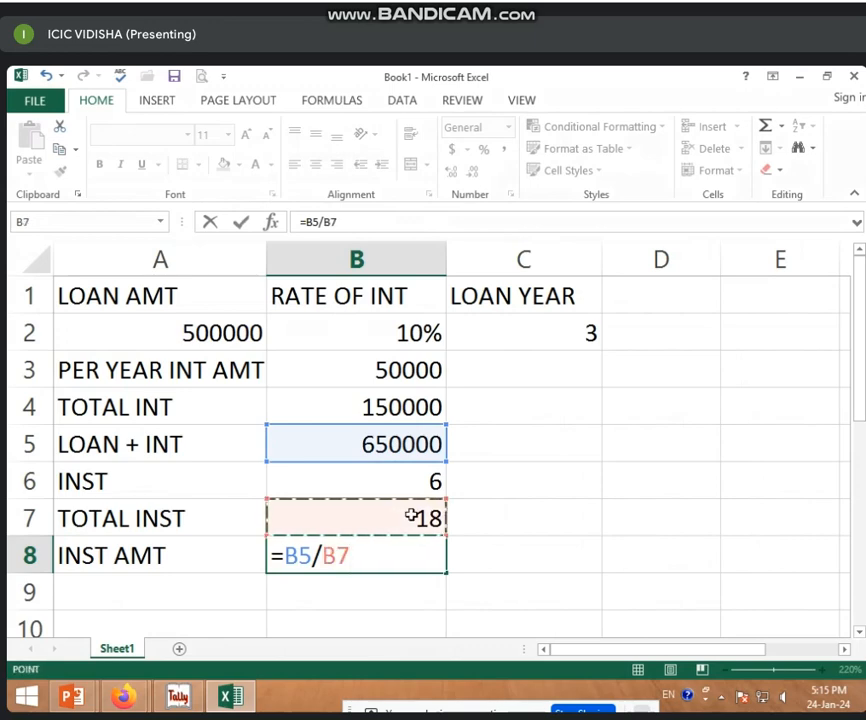
key("Return")
Reduce the instalment amount in cell B8 to zero decimal places.
left_click(412, 555)
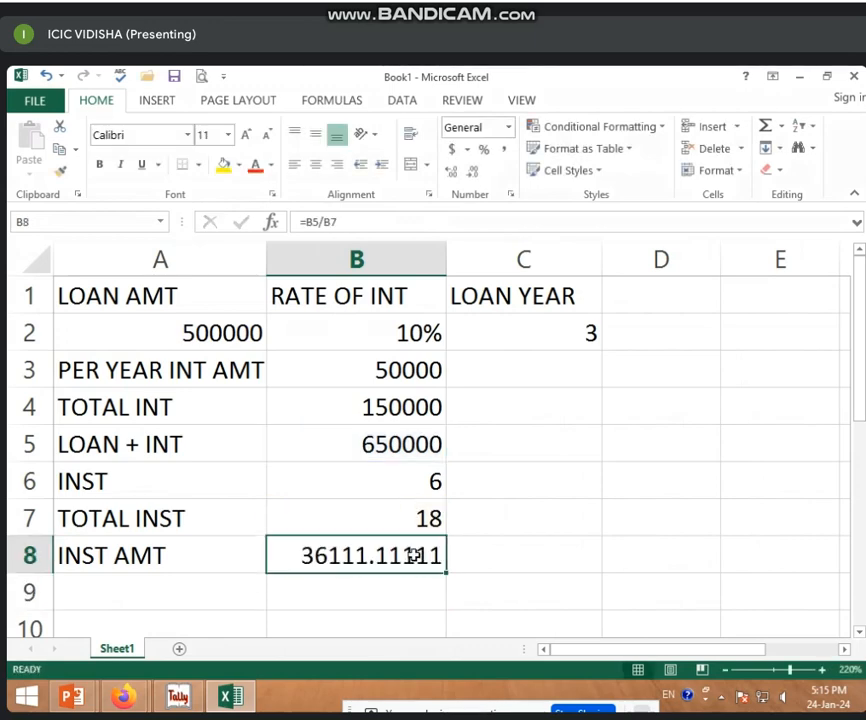
left_click(476, 174)
left_click(476, 174)
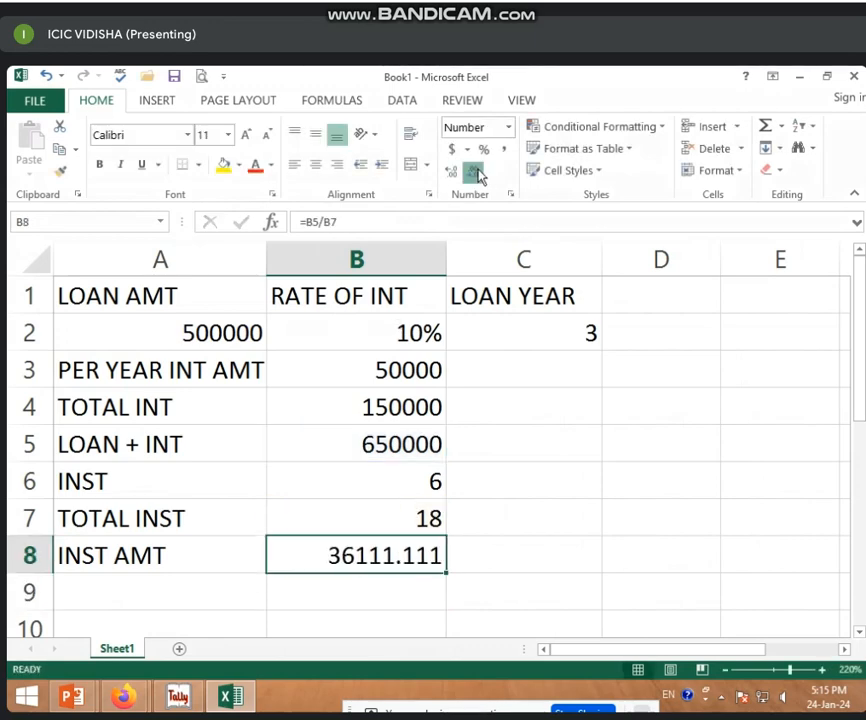
left_click(476, 174)
left_click(476, 174)
left_click(476, 174)
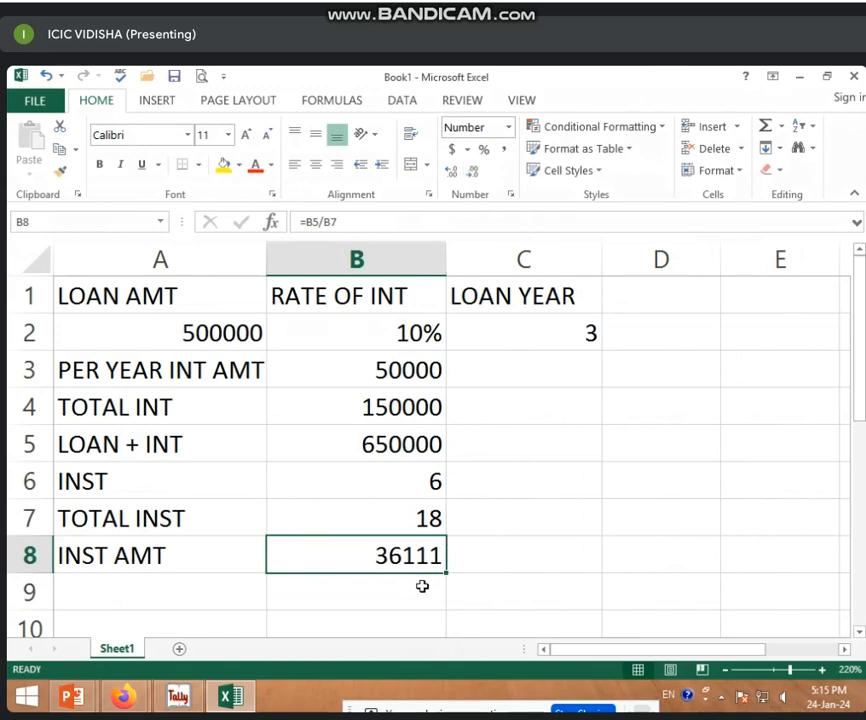
Review the loan amount, interest rate and loan years, and the formulas for yearly interest, total interest and loan plus interest.
left_click(252, 333)
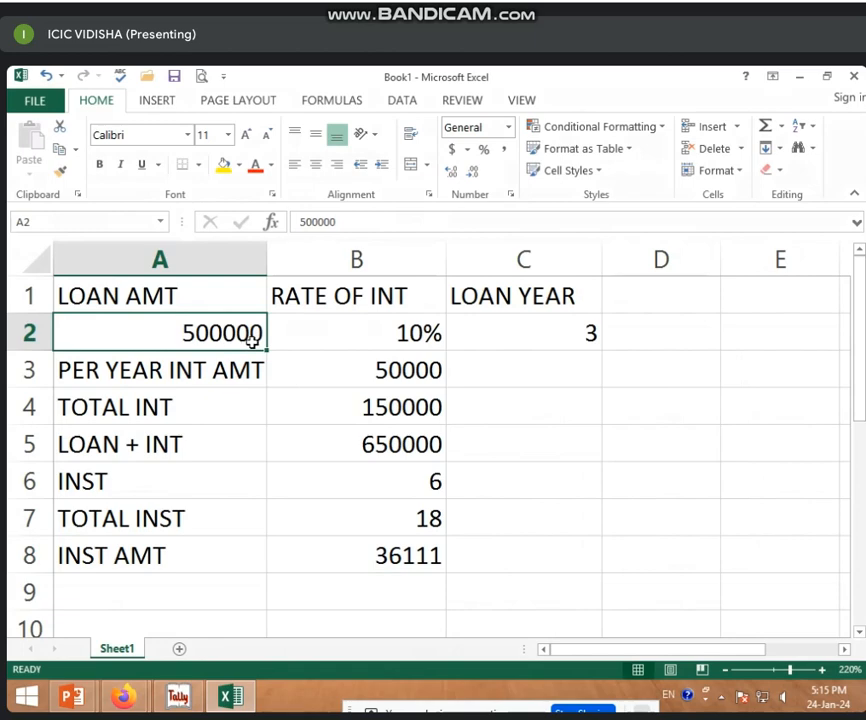
left_click(354, 338)
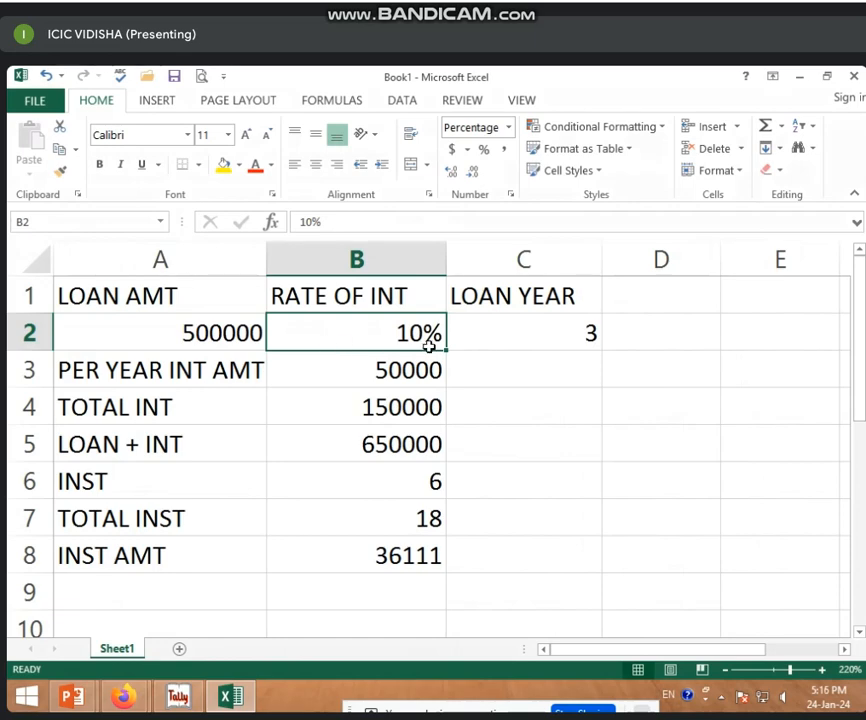
left_click(535, 342)
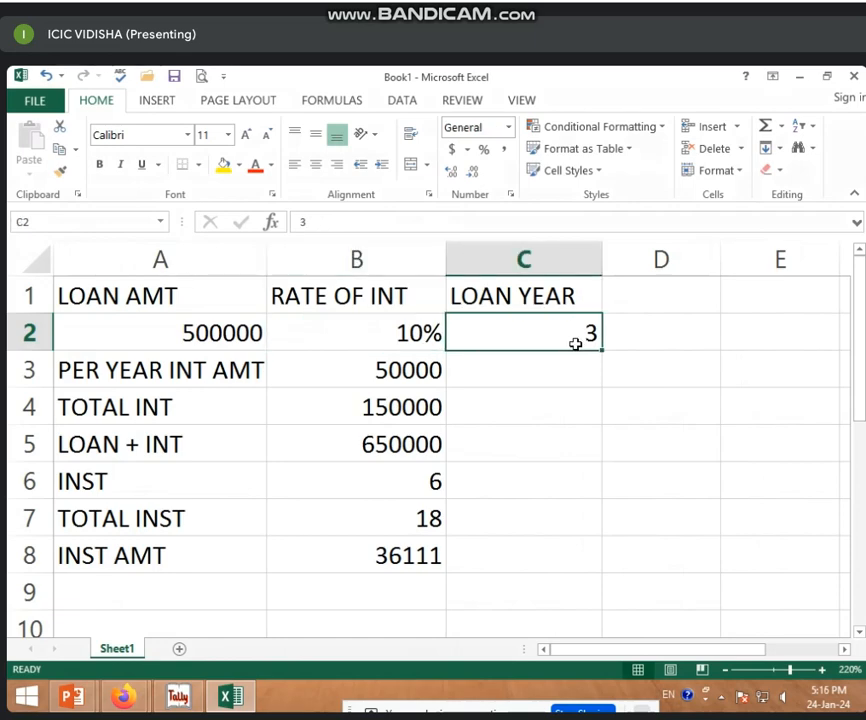
left_click(340, 367)
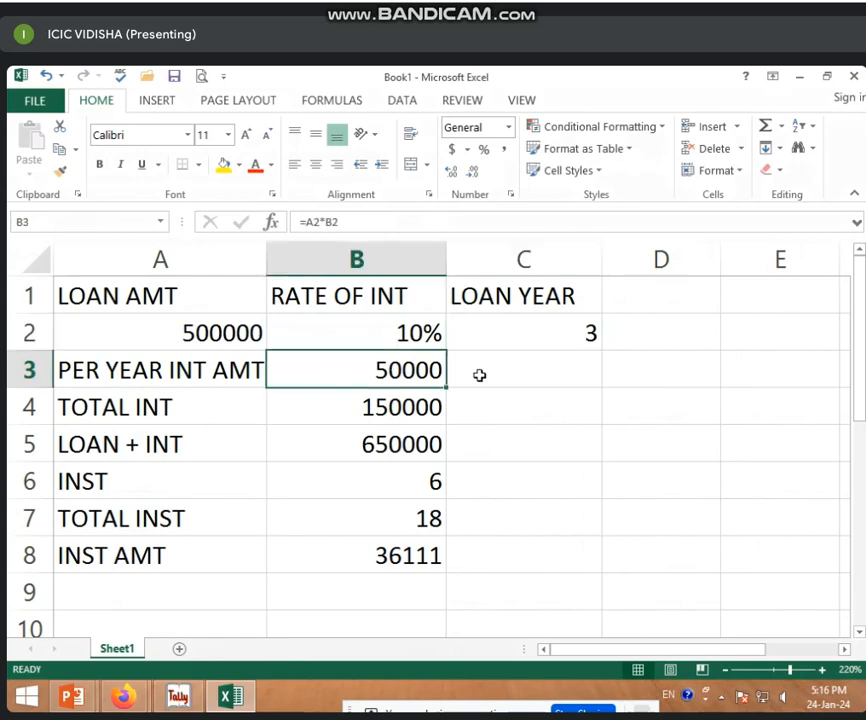
left_click(409, 406)
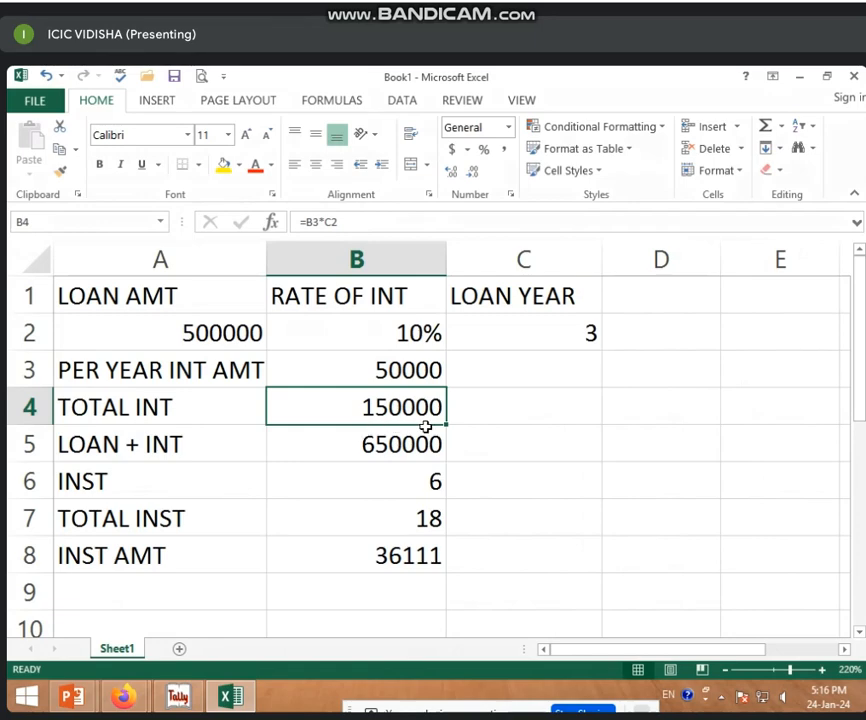
left_click(357, 444)
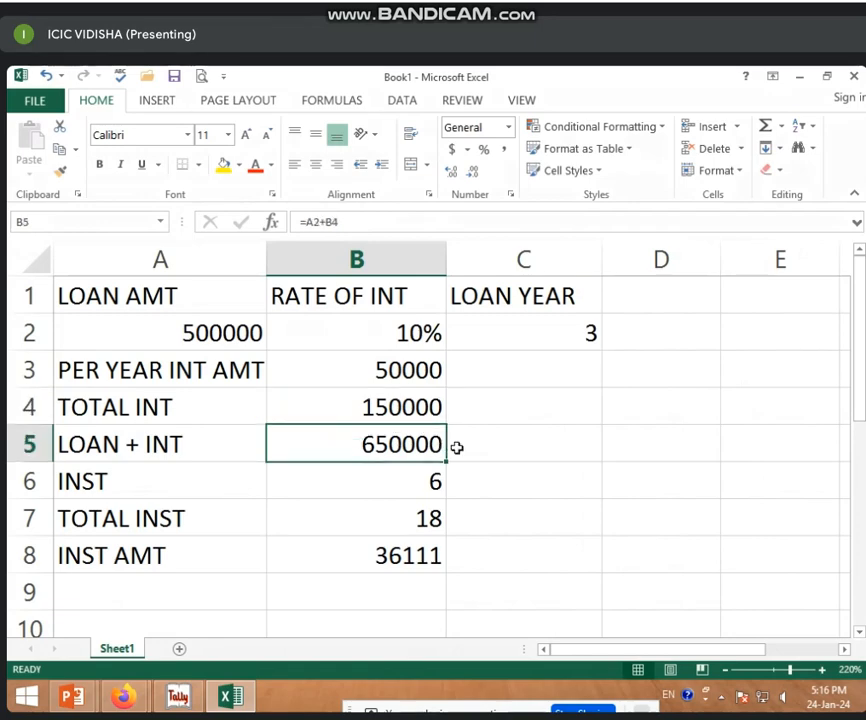
left_click(254, 333)
left_click(343, 415)
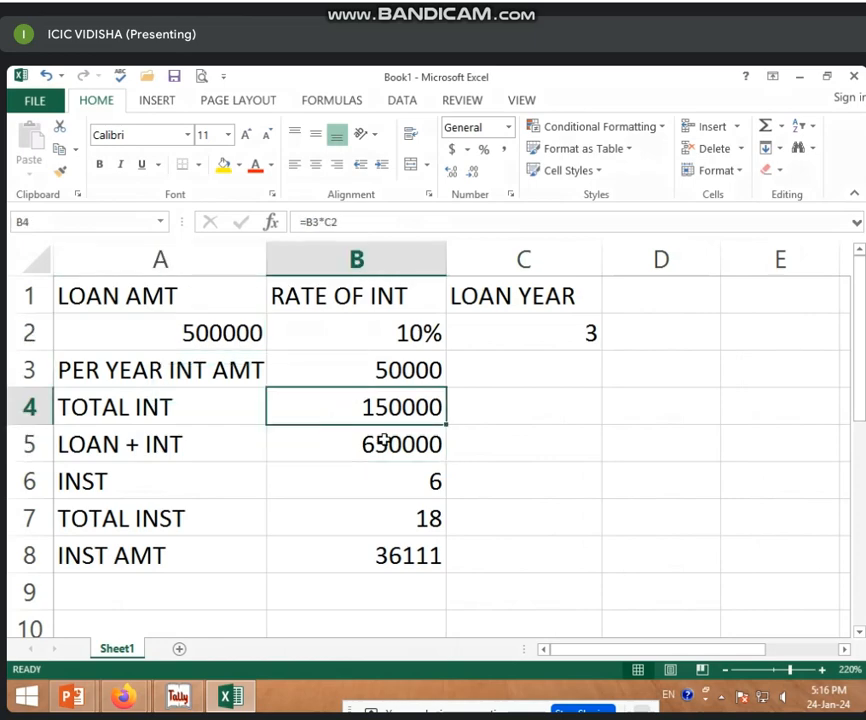
Try 12 instalments per year in cell B6 to compare the instalment amount, and restore the value to 6.
left_click(452, 487)
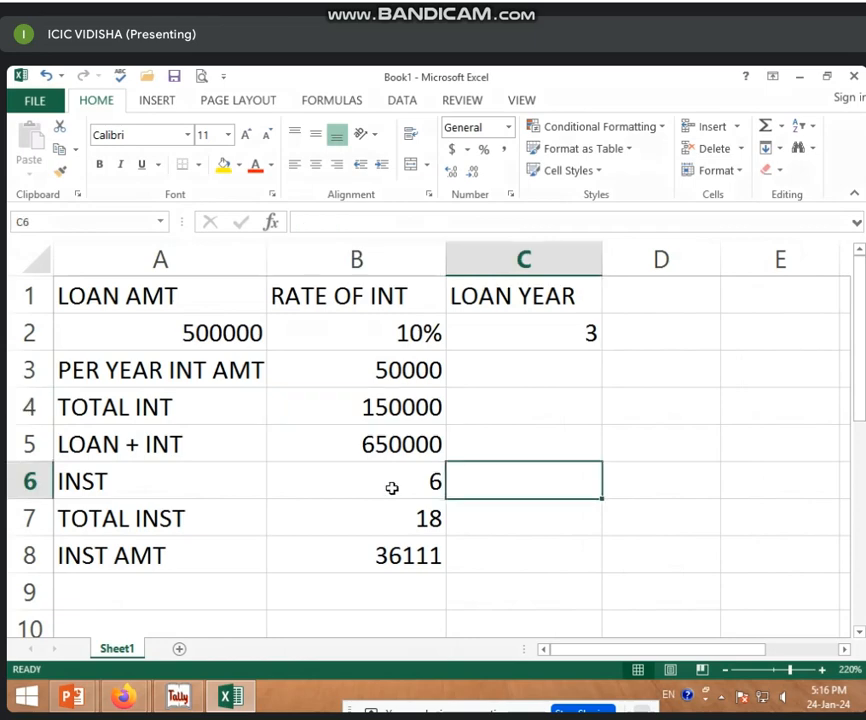
left_click(395, 487)
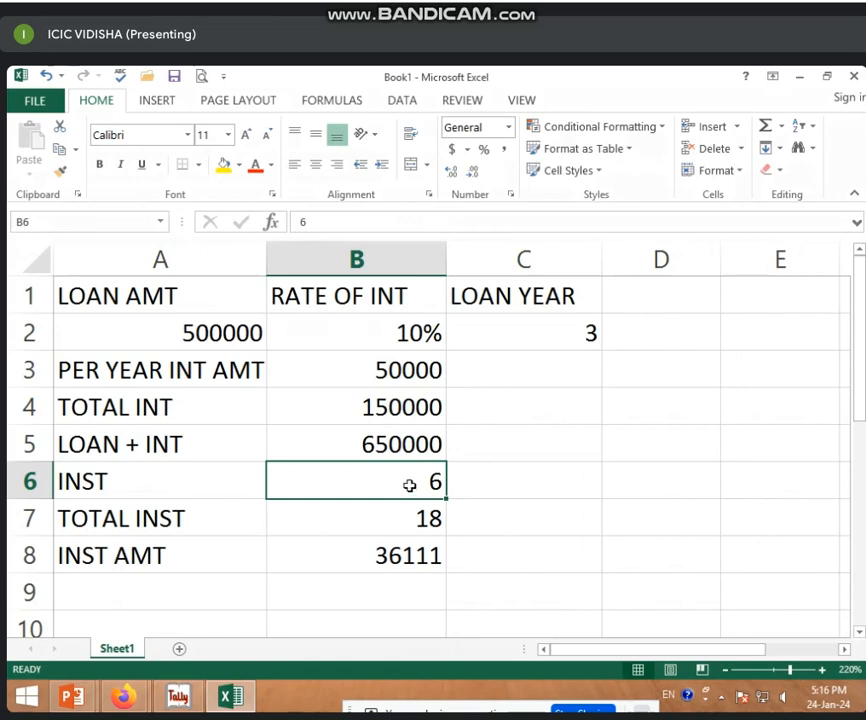
type("12")
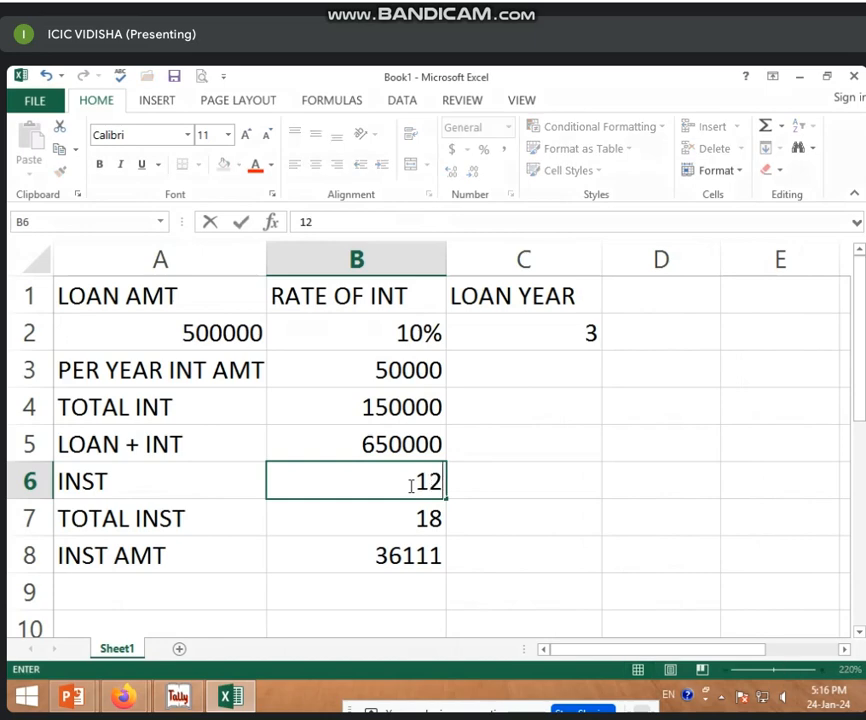
key("Return")
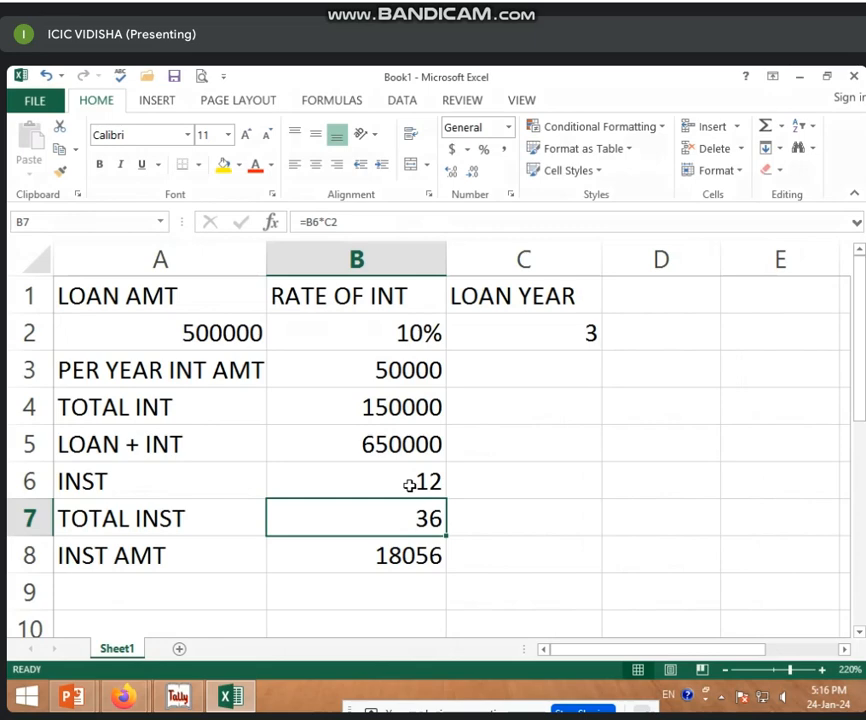
left_click(409, 485)
type("6")
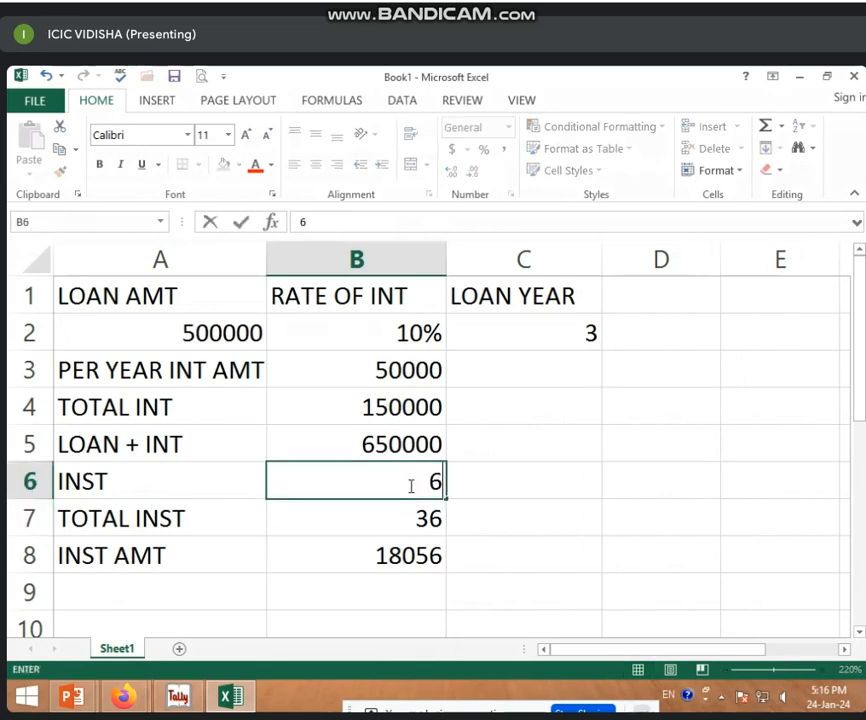
key("Return")
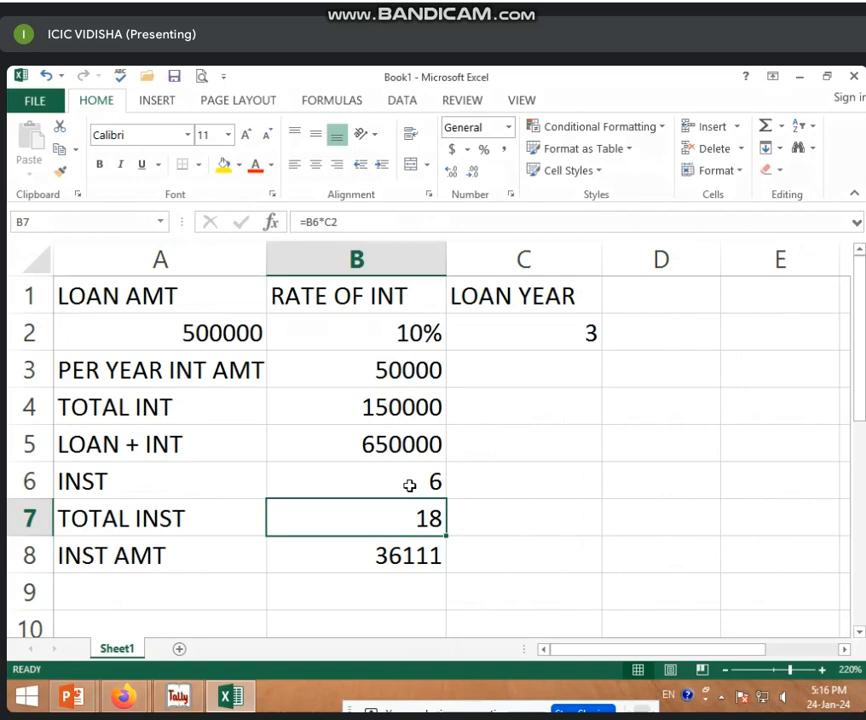
Repeat the instalment comparison from cell B8 by setting B6 to 12, and reset it to 6.
left_click(416, 553)
left_click(432, 482)
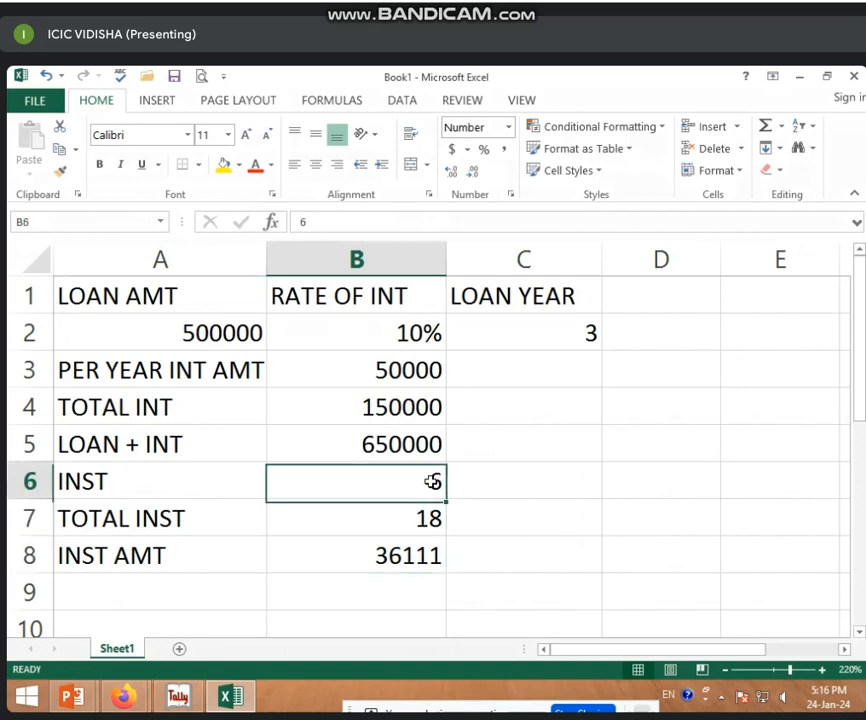
type("12")
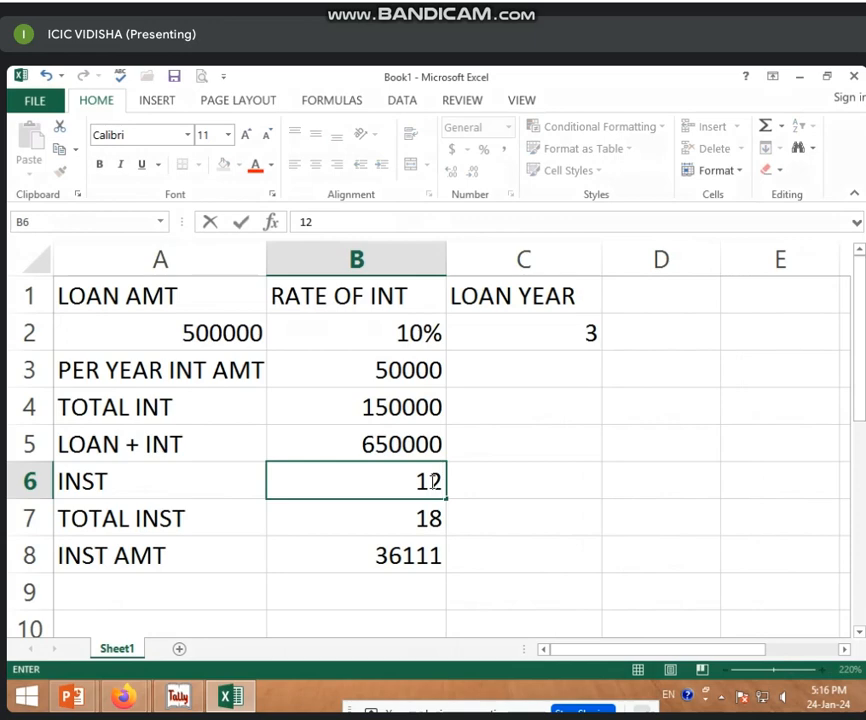
key("Return")
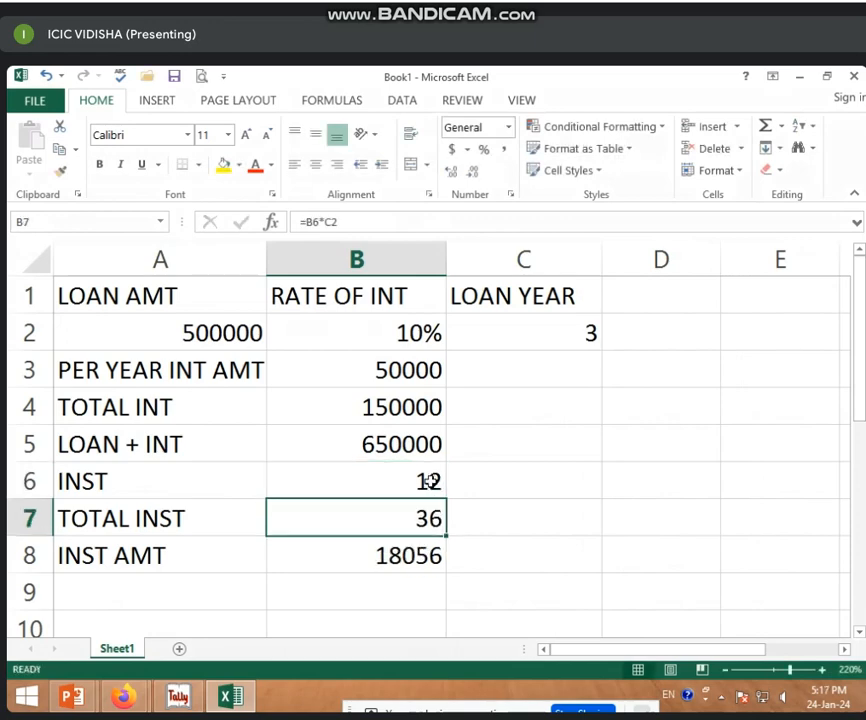
left_click(428, 481)
type("6")
key("Return")
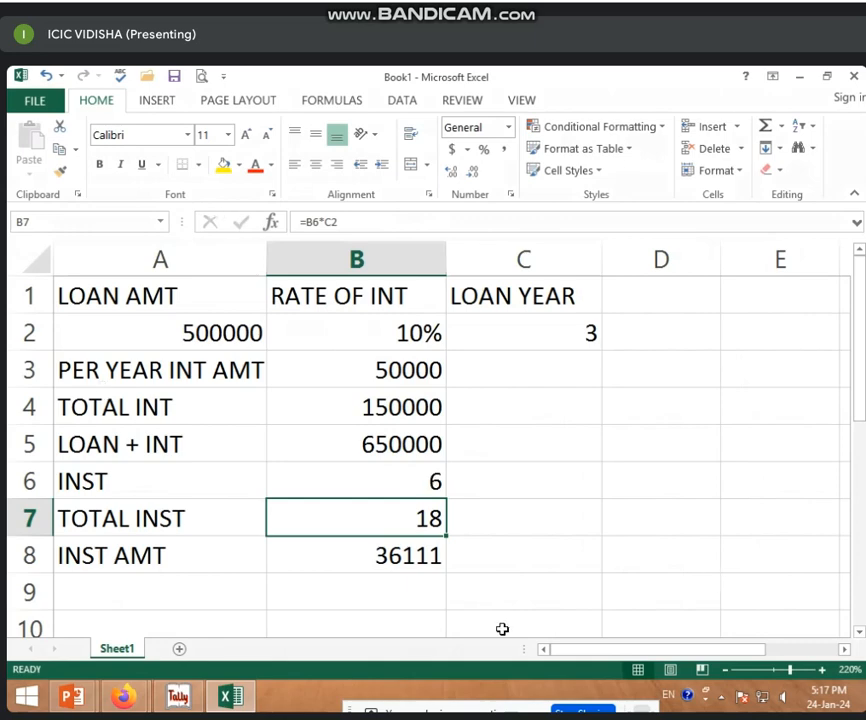
Switch to Tally and open the creation form for a new ledger in STATE BANK OF INDIA.
left_click(178, 697)
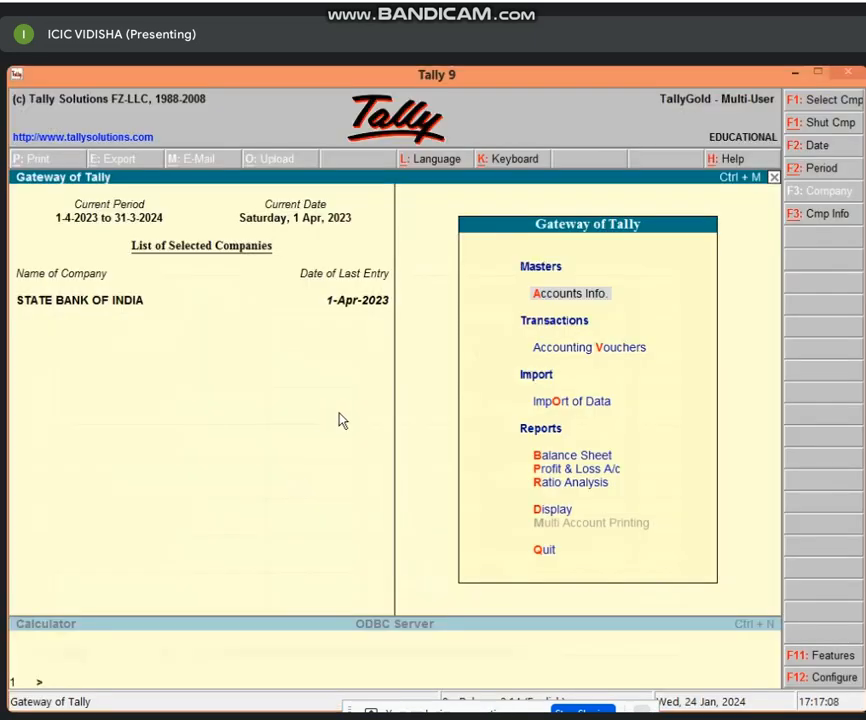
key("a")
key("l")
key("c")
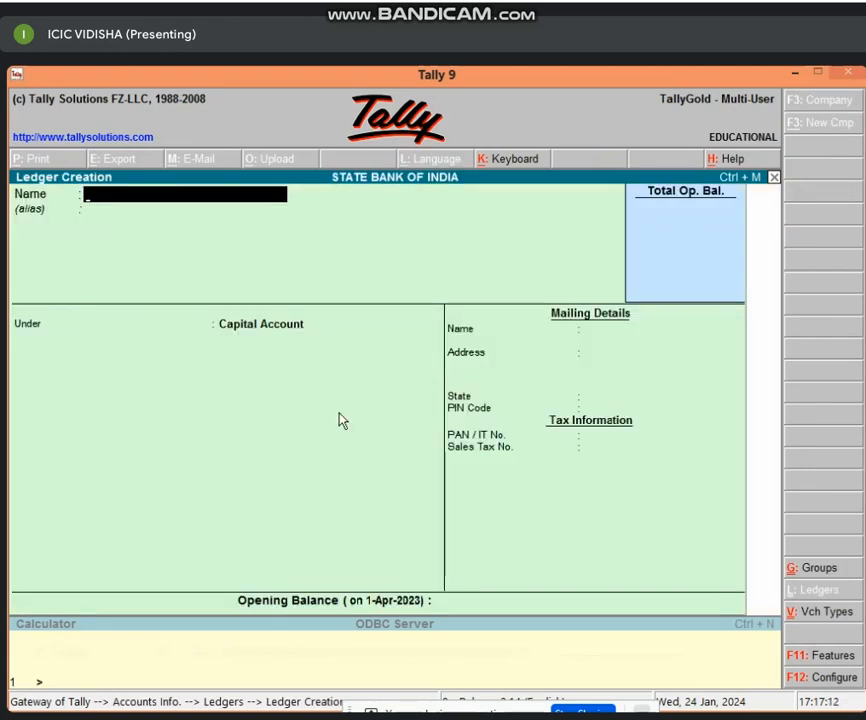
Name the ledger as the customer's loan account (LOAN A/C) and place it under Loans & Advances (Asset).
type("SHY")
key("BackSpace")
key("BackSpace")
key("BackSpace")
type("VIJAY'S ")
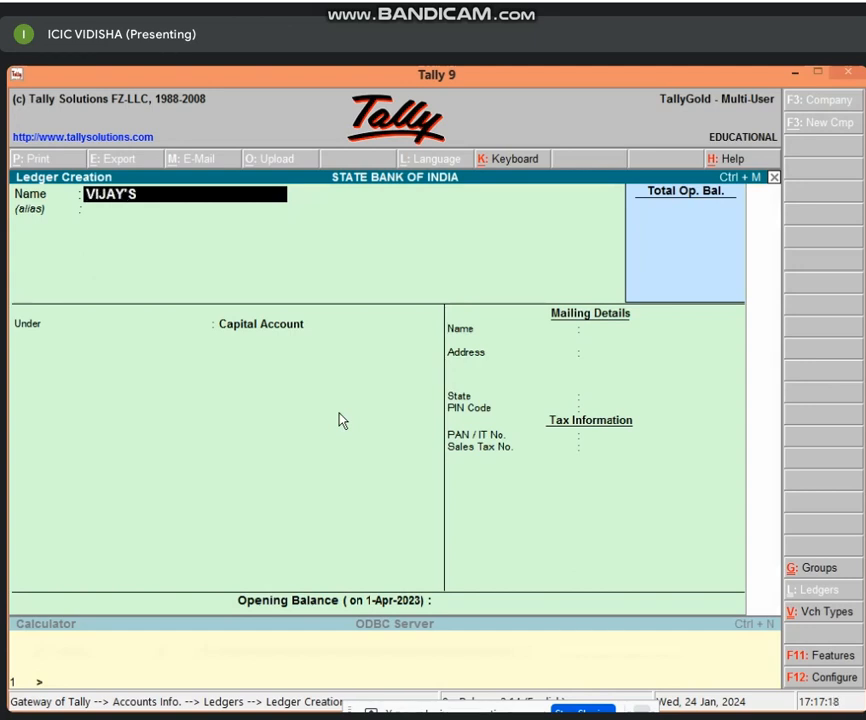
type("LOAN A/C")
key("Return")
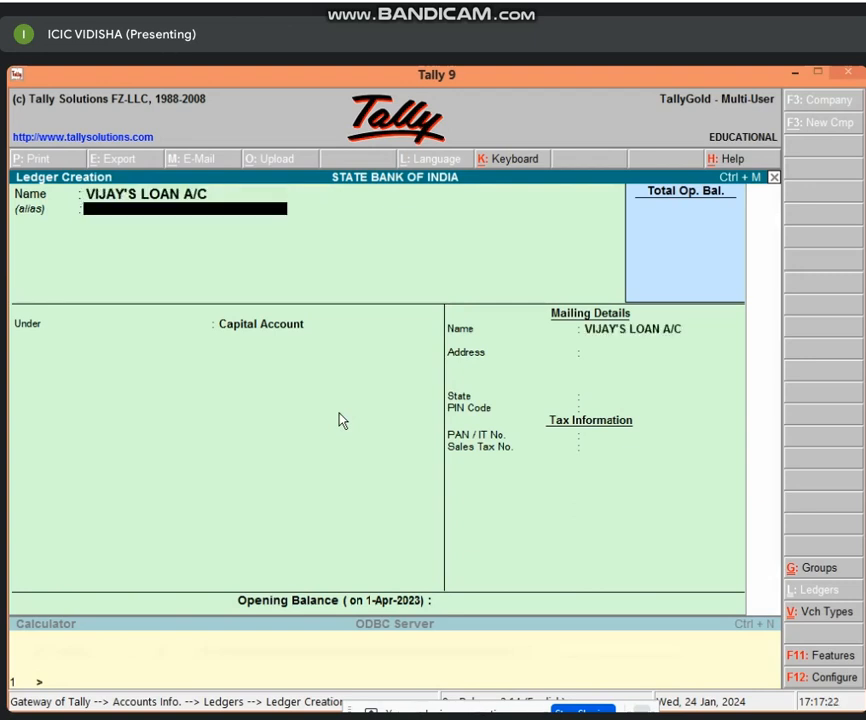
key("Return")
type("LOA")
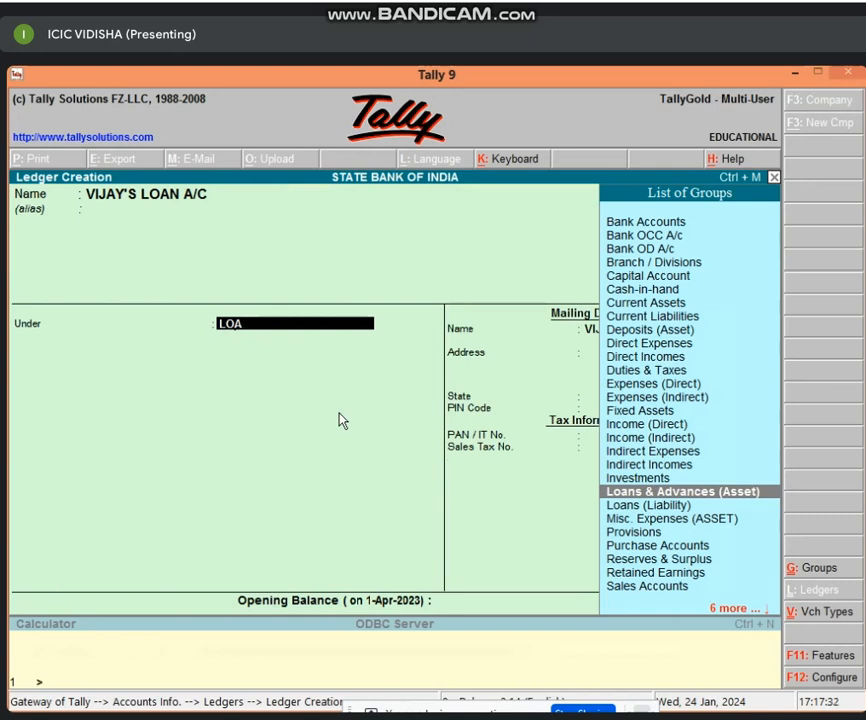
key("Return")
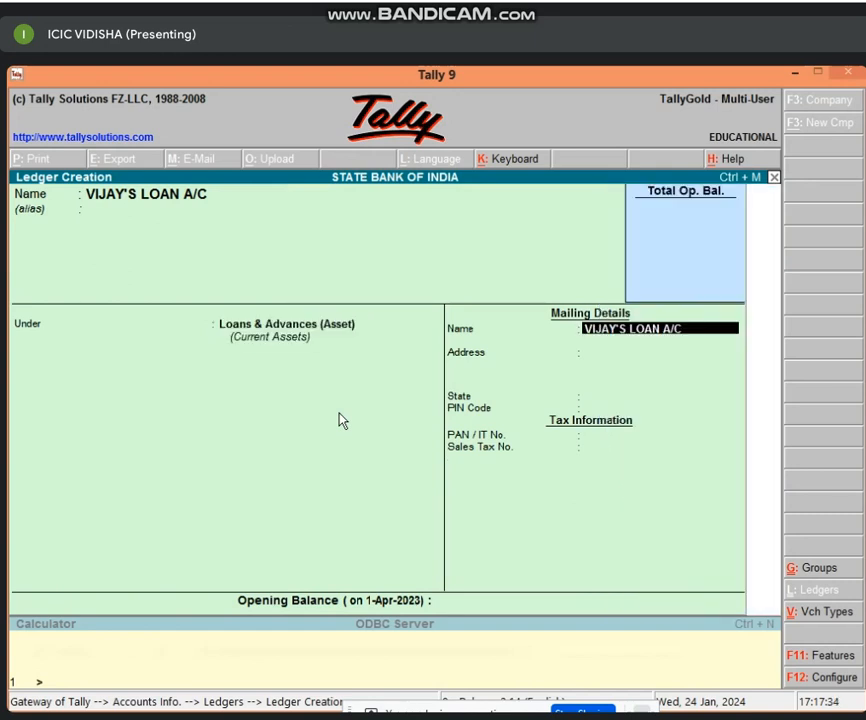
Fill in the loan ledger's mailing details with the customer's address, state and postal PIN code.
key("Return")
key("Return")
key("Return")
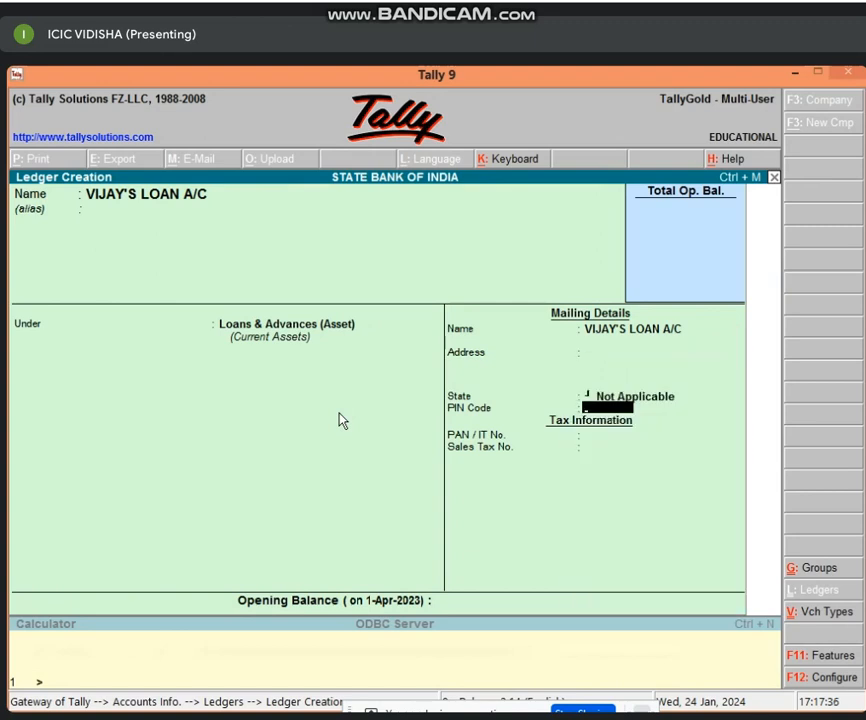
key("Up")
key("Up")
key("Up")
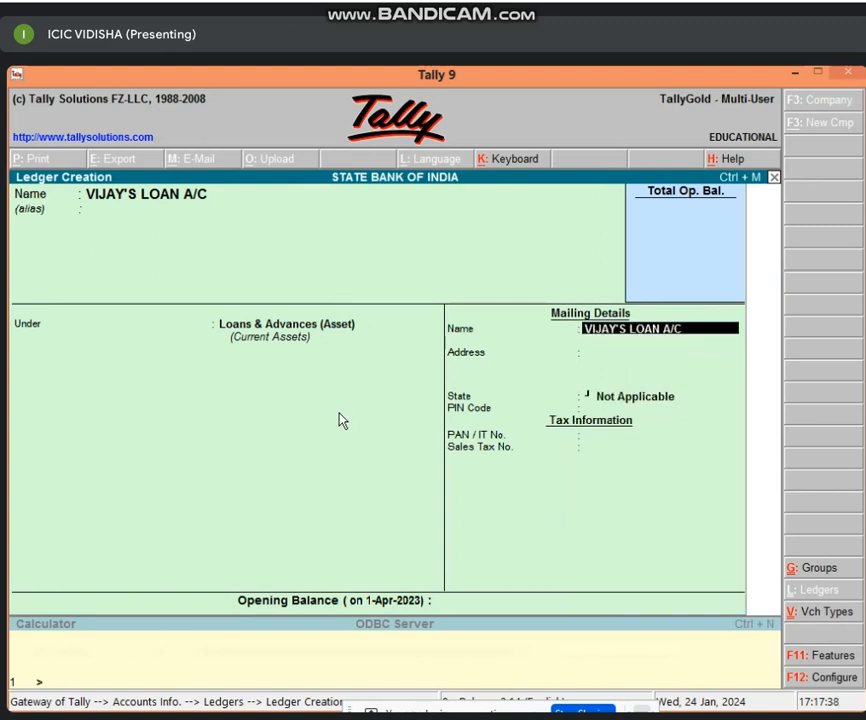
key("Return")
type("VIDISHA")
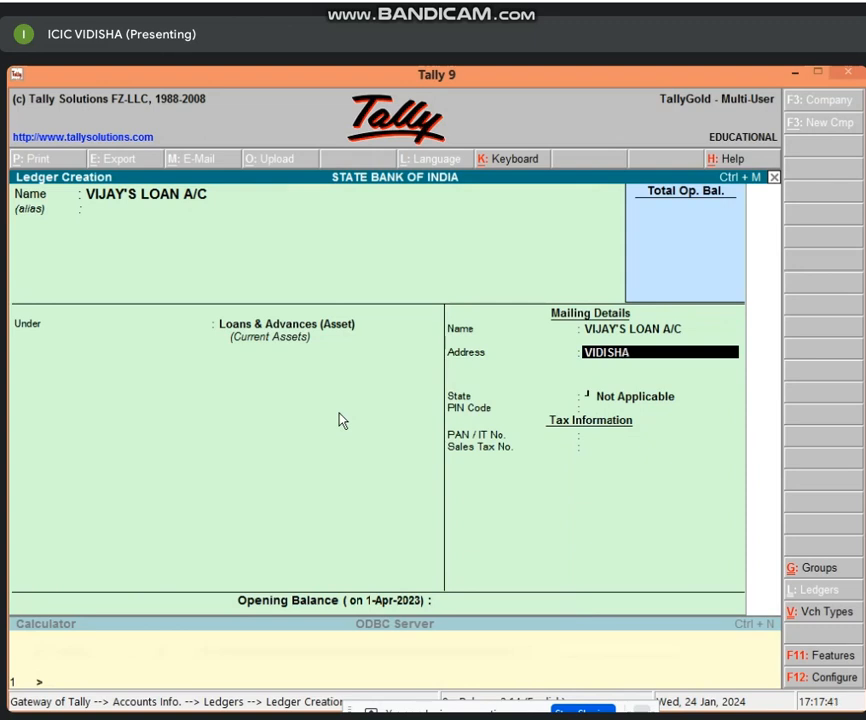
key("Return")
key("Return")
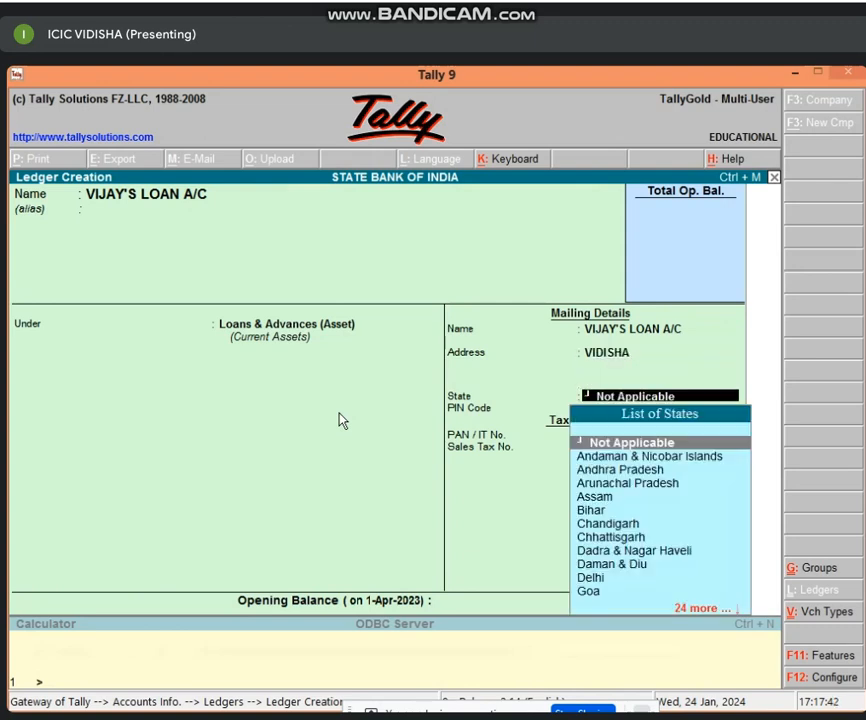
type("MAD")
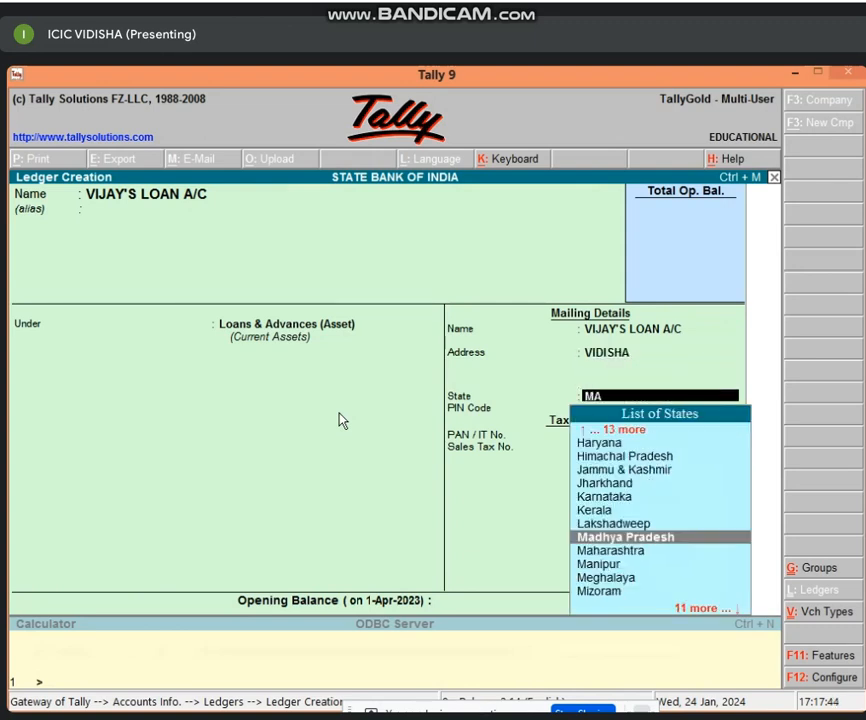
key("Return")
type("464001")
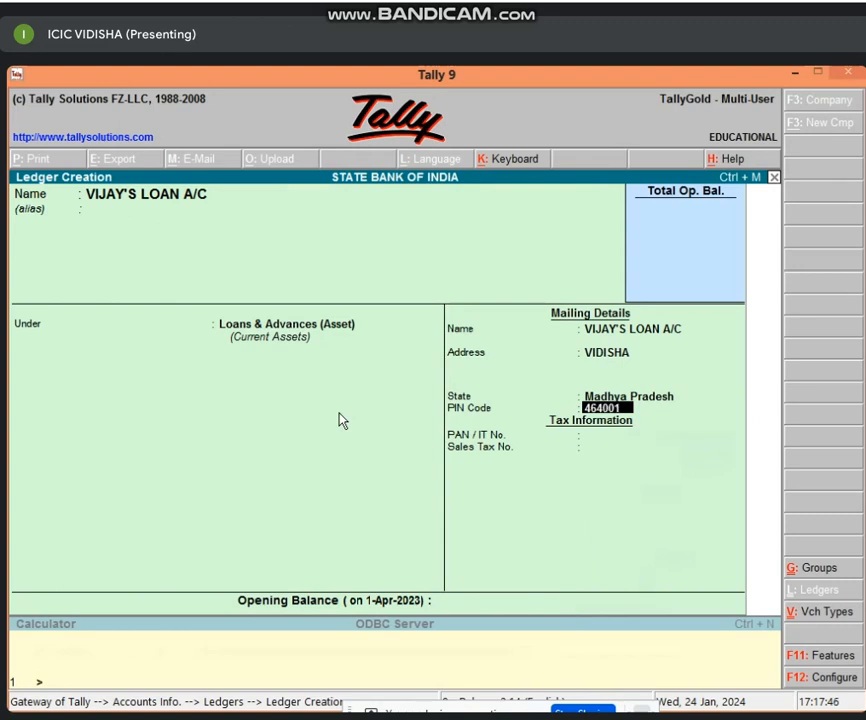
key("Return")
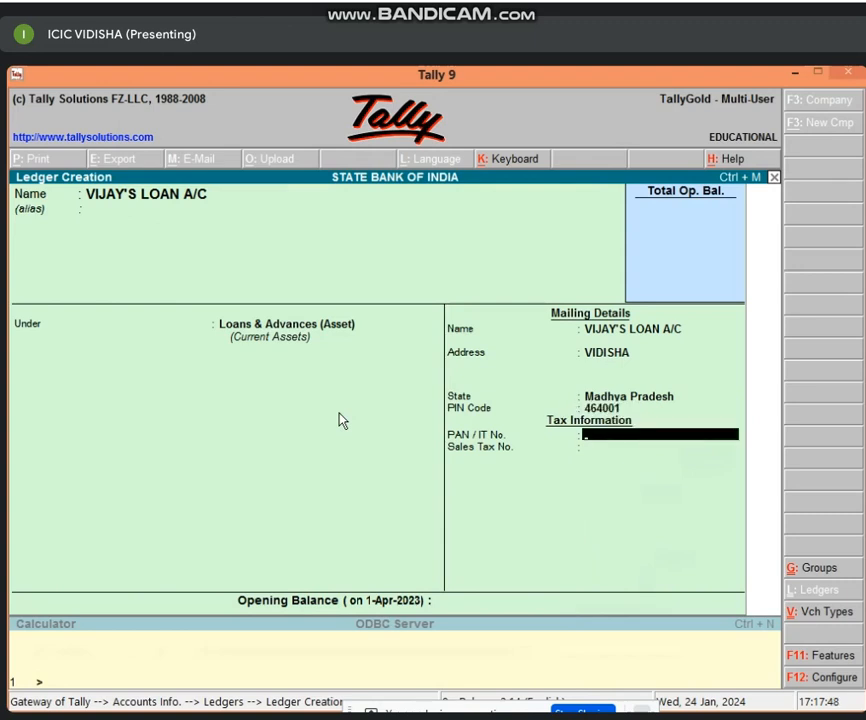
Leave the tax information blank, accept the loan ledger and return to the Gateway of Tally.
key("Return")
key("Return")
key("Return")
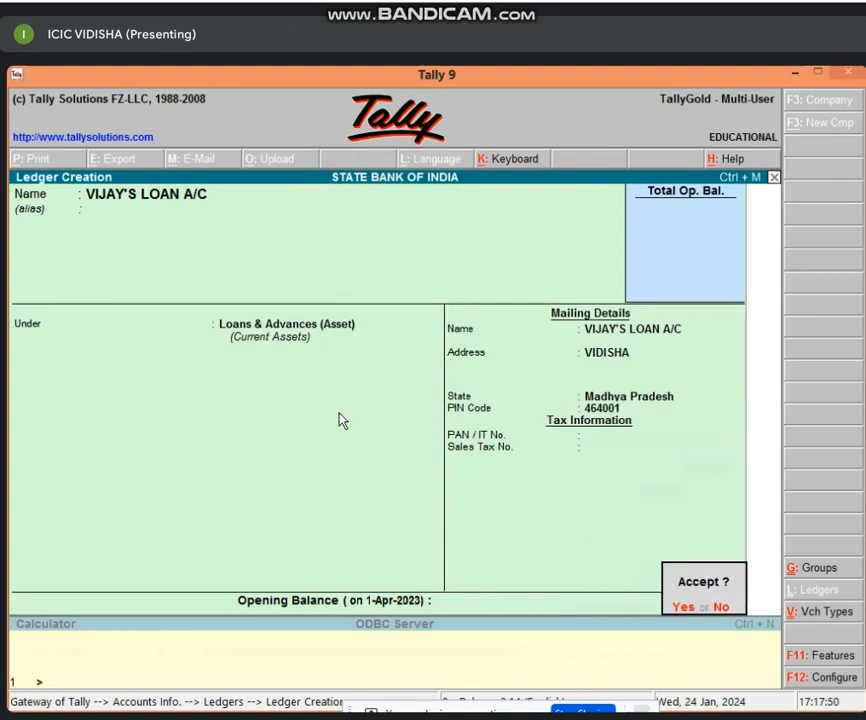
key("Return")
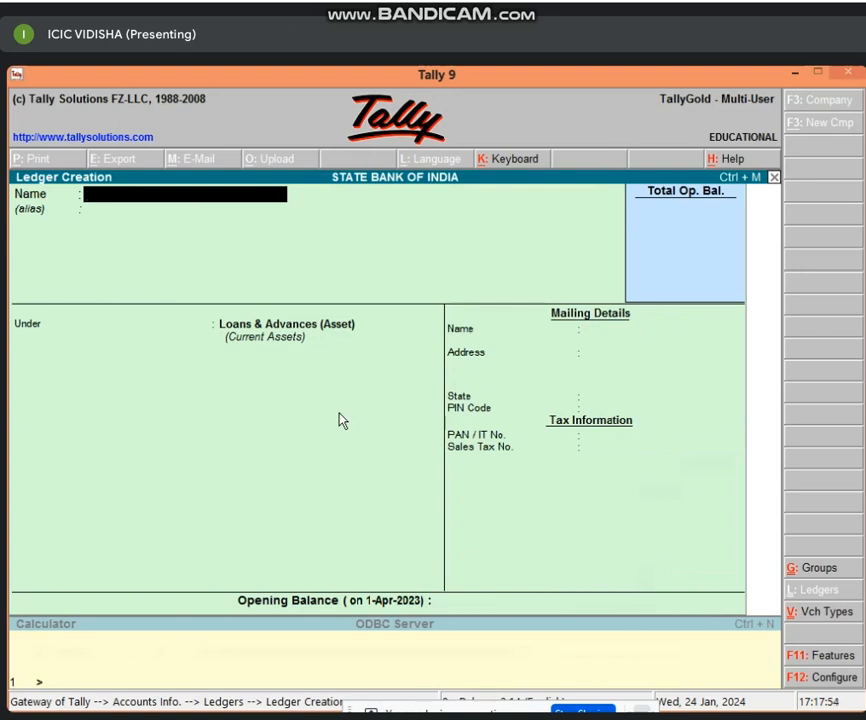
key("Escape")
key("Return")
key("Escape")
key("Escape")
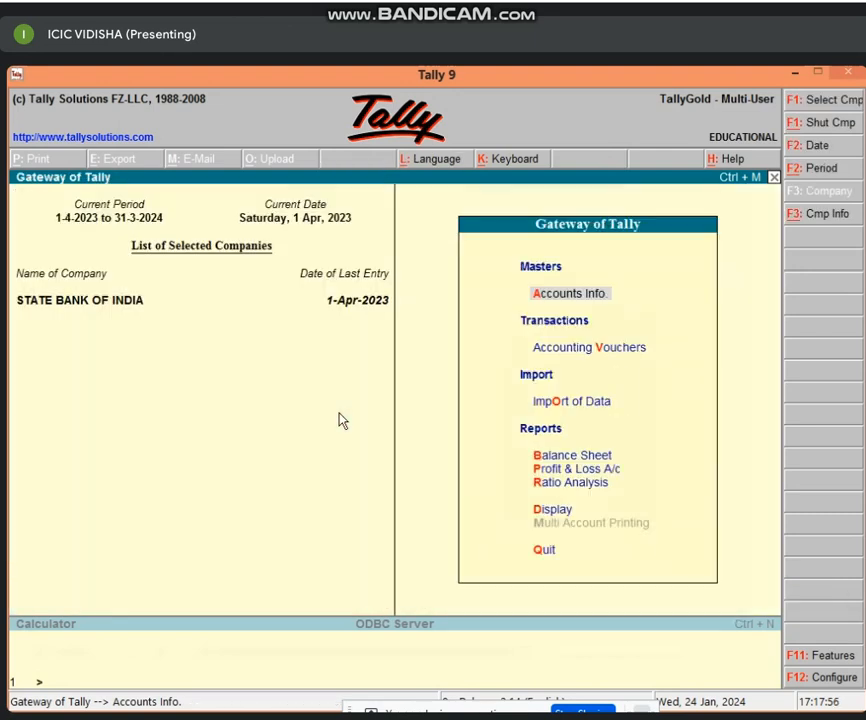
Start a payment voucher and debit the customer's loan account with 500000.
key("v")
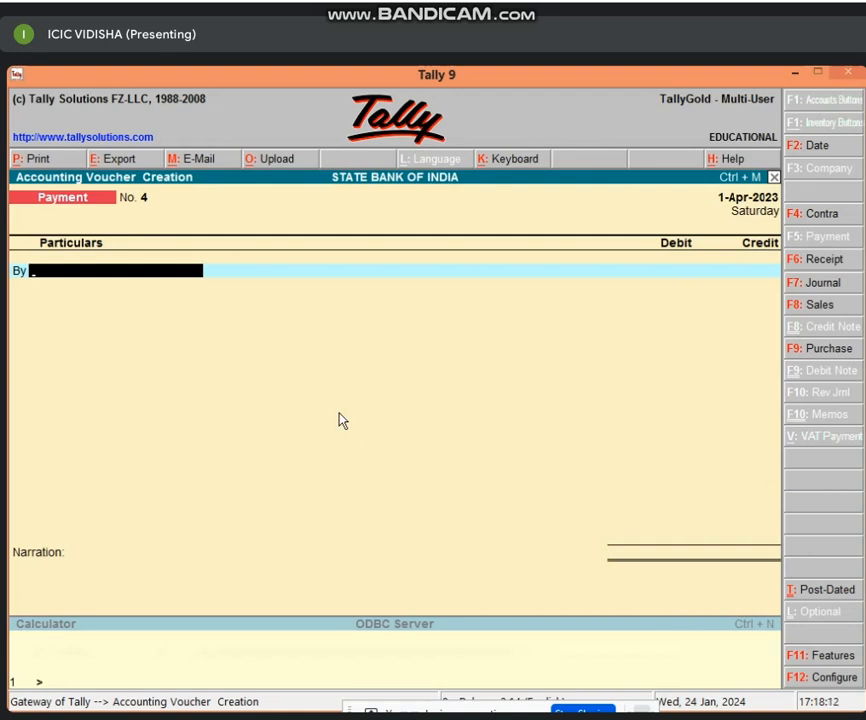
type("V")
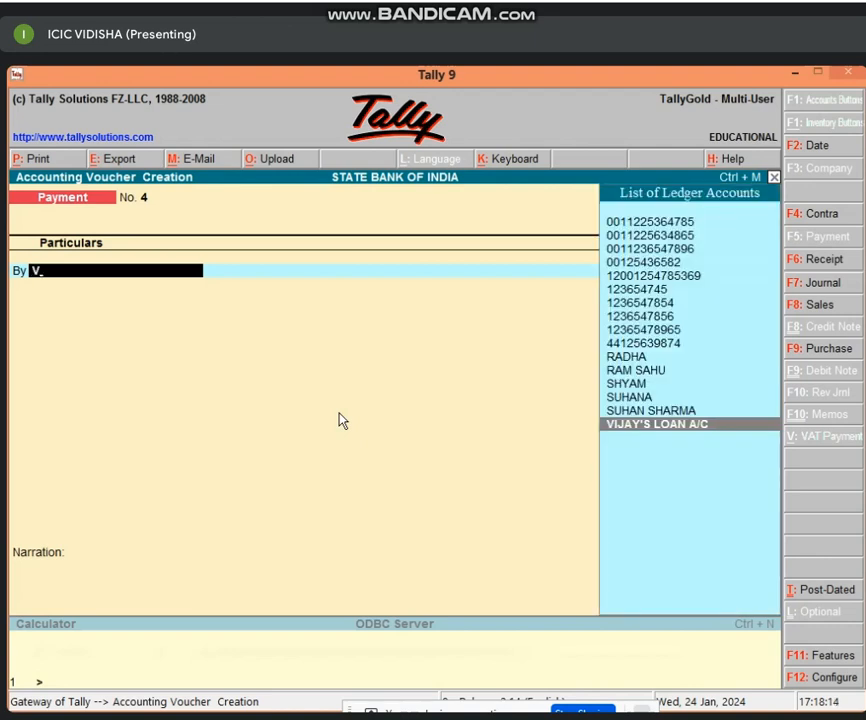
key("Return")
type("500000")
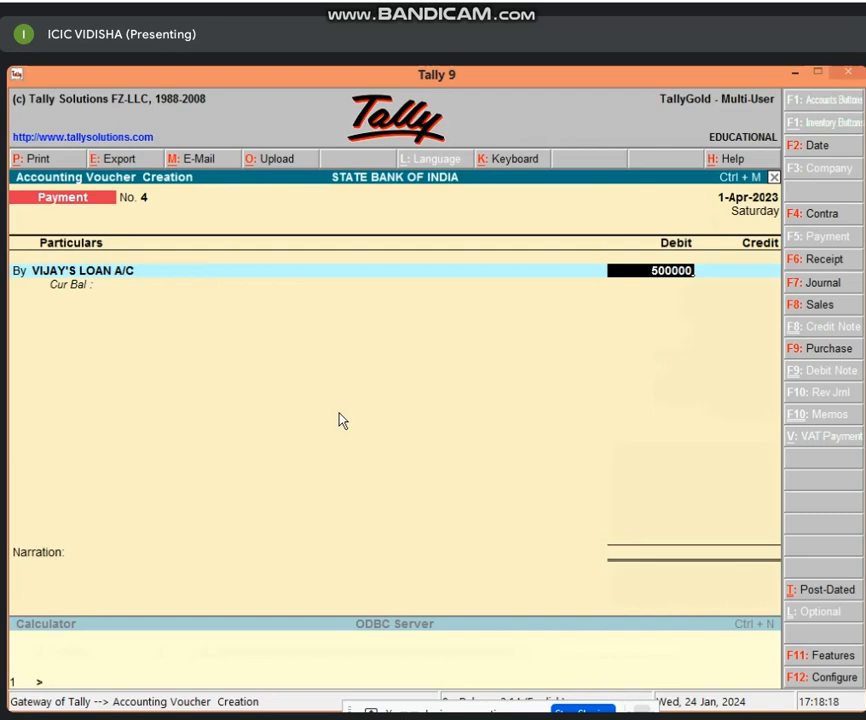
key("Return")
Credit the Cash ledger with 5,00,000.00 in the payment voucher.
type("t")
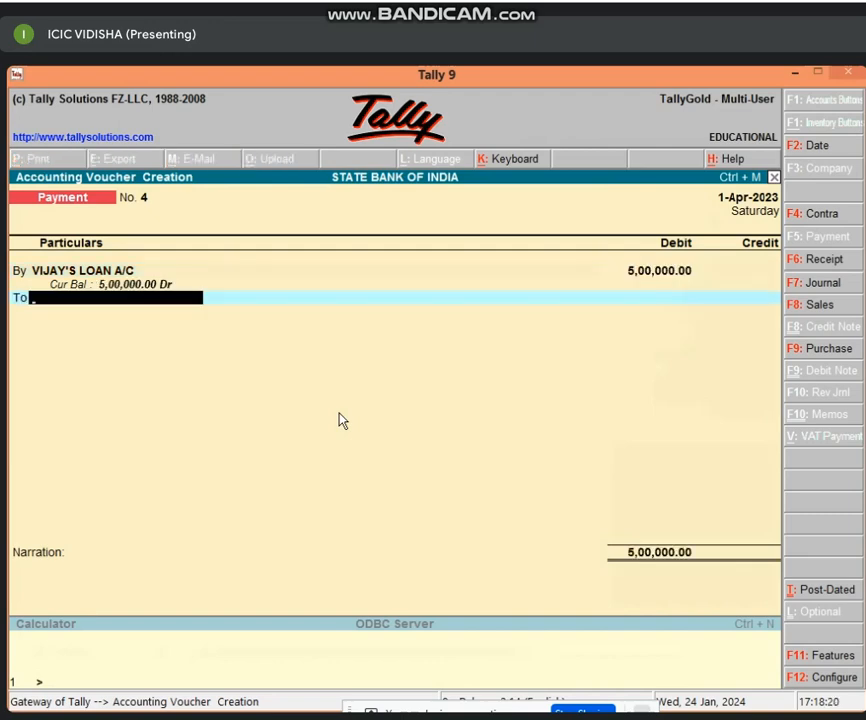
type("cas")
key("Return")
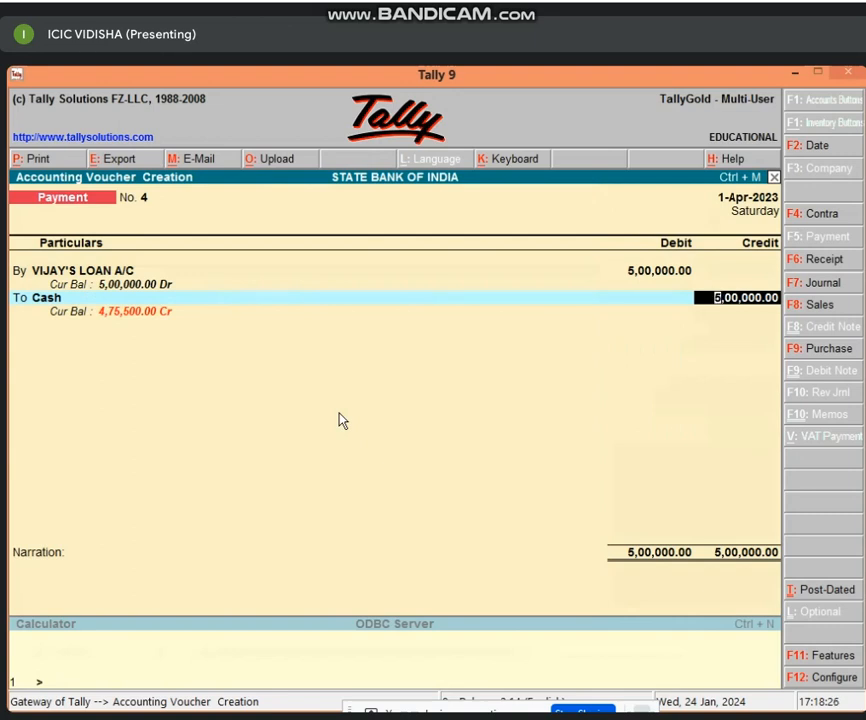
key("Return")
key("Return")
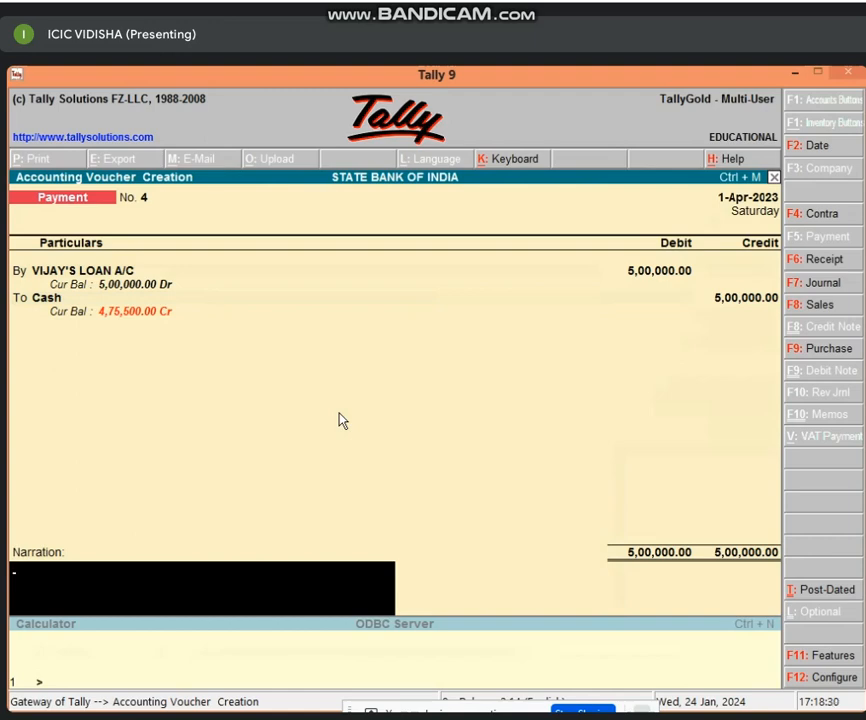
Begin the payment voucher's narration with "BEING LOAN AMT 500000".
type("BEING ")
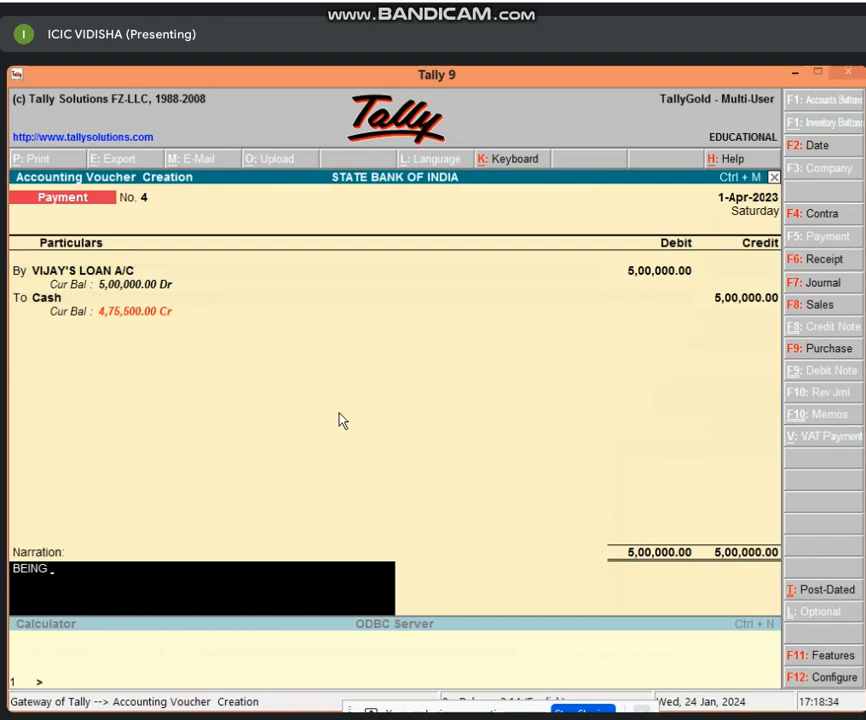
type("LOAN 50000")
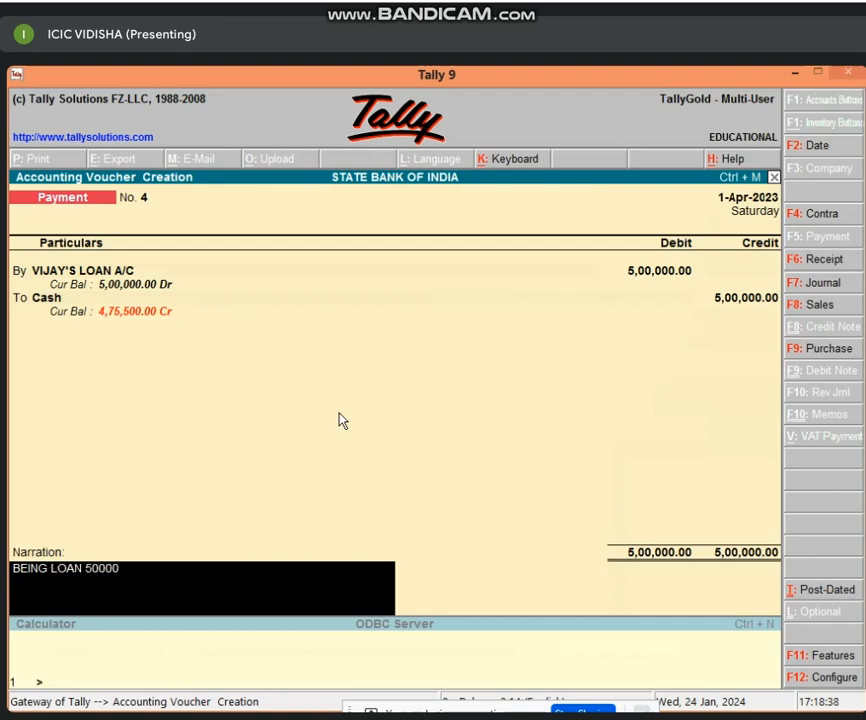
type("0 INT 1")
key("BackSpace")
key("BackSpace")
key("BackSpace")
key("BackSpace")
key("BackSpace")
key("BackSpace")
key("BackSpace")
key("BackSpace")
key("BackSpace")
key("BackSpace")
key("BackSpace")
key("BackSpace")
type("AMT 500000")
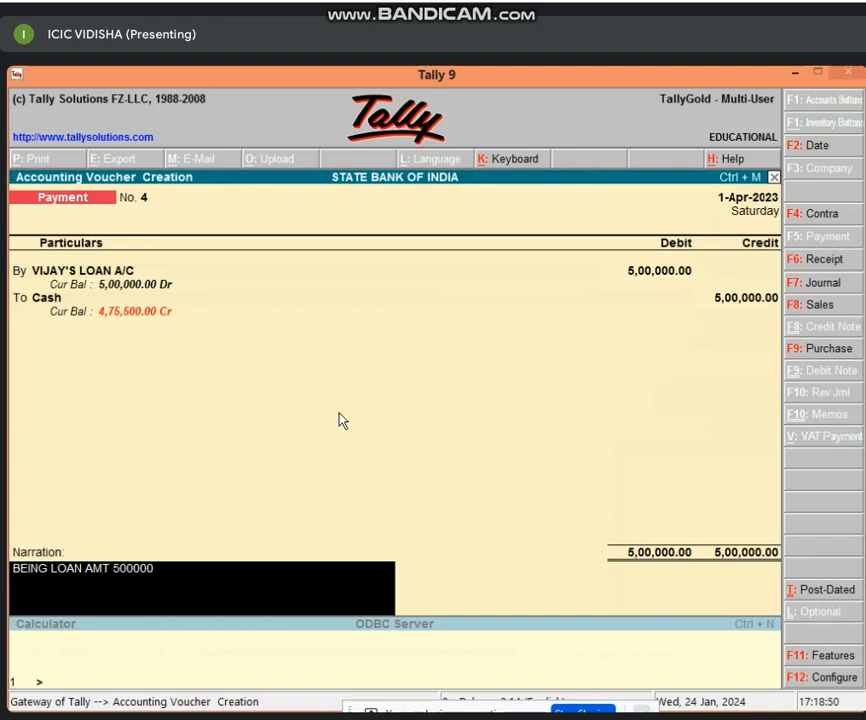
Continue the narration with the interest details "PER YEAR INT 10% LOAN Y 3 TOTAL INT 150000".
type(" PER YEAR INT 1")
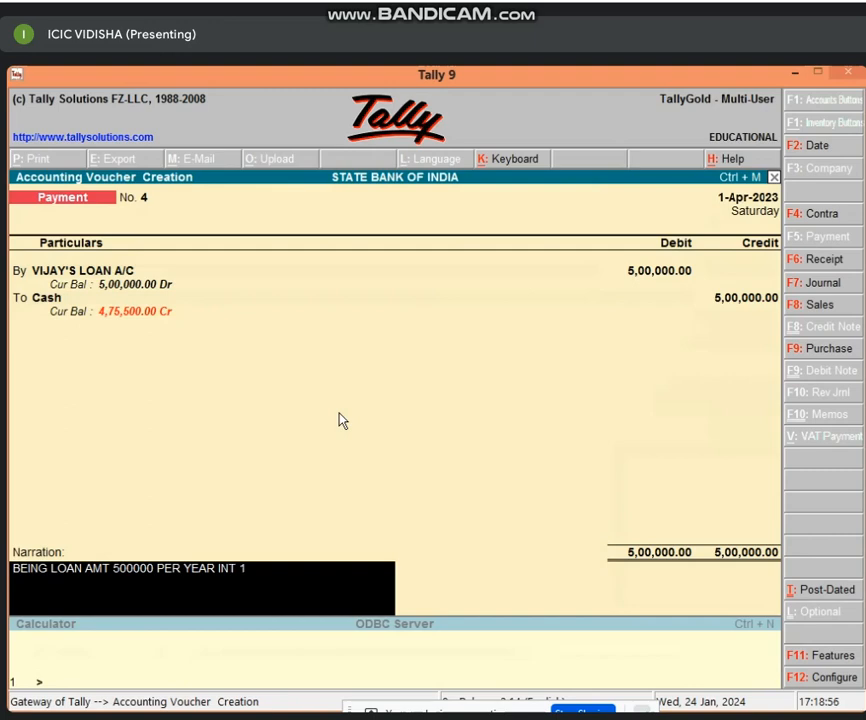
type("0% LOAN Y 3")
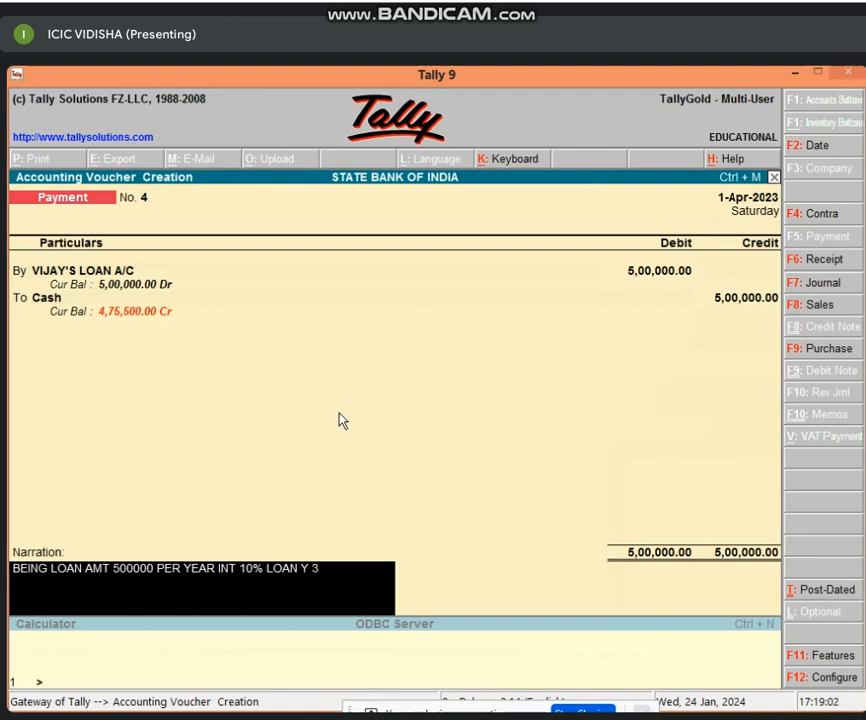
type(" TOTAL INT")
type("150000")
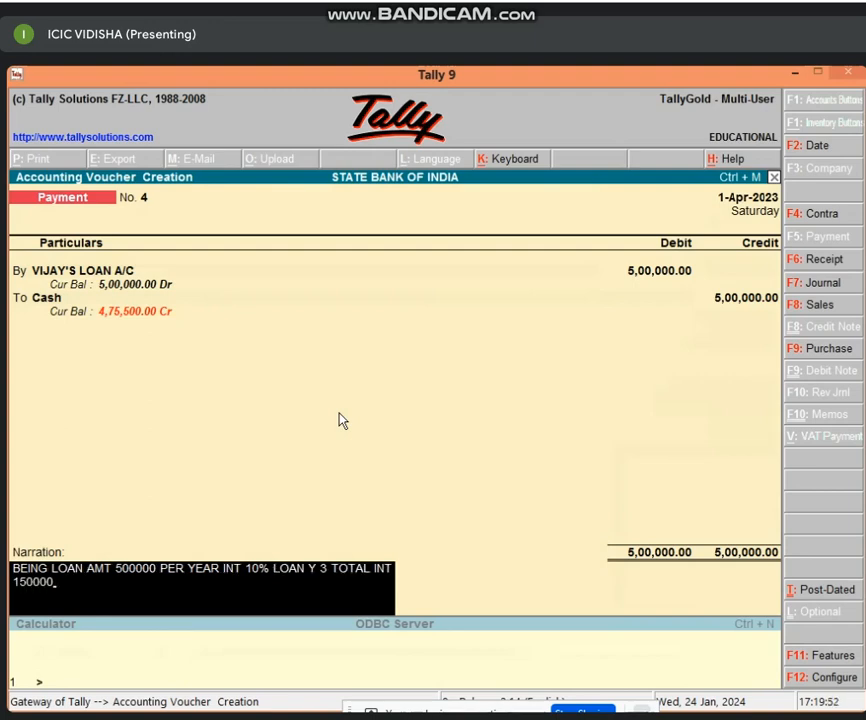
Add the repayment details "LOAN + INT AMT 650000 PER Y INST 6 TOTAL INST 18 INST AMT" to the narration.
type(" LOAN + INT AM")
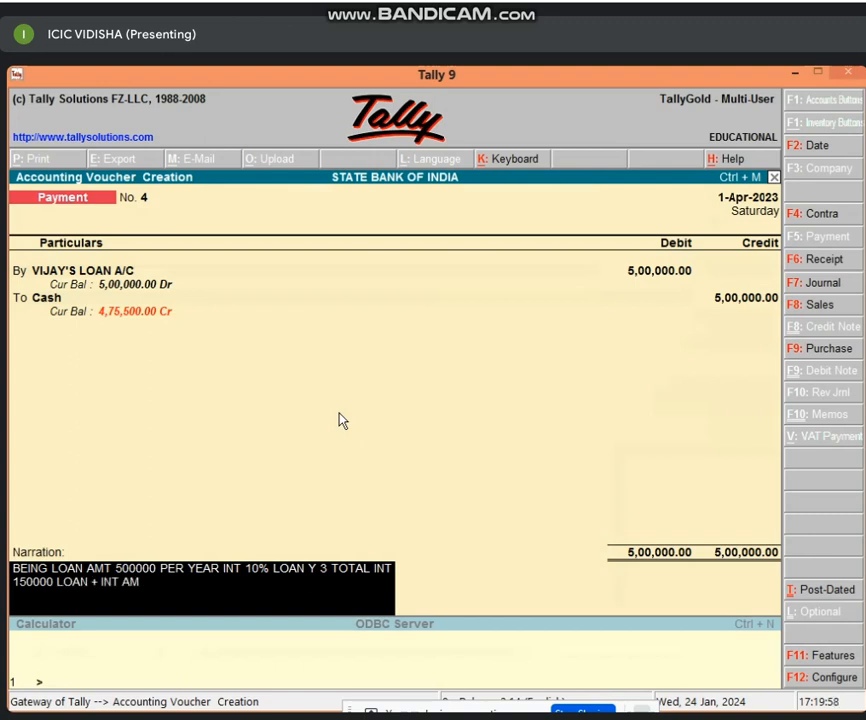
type("T 650000 PER Y INST")
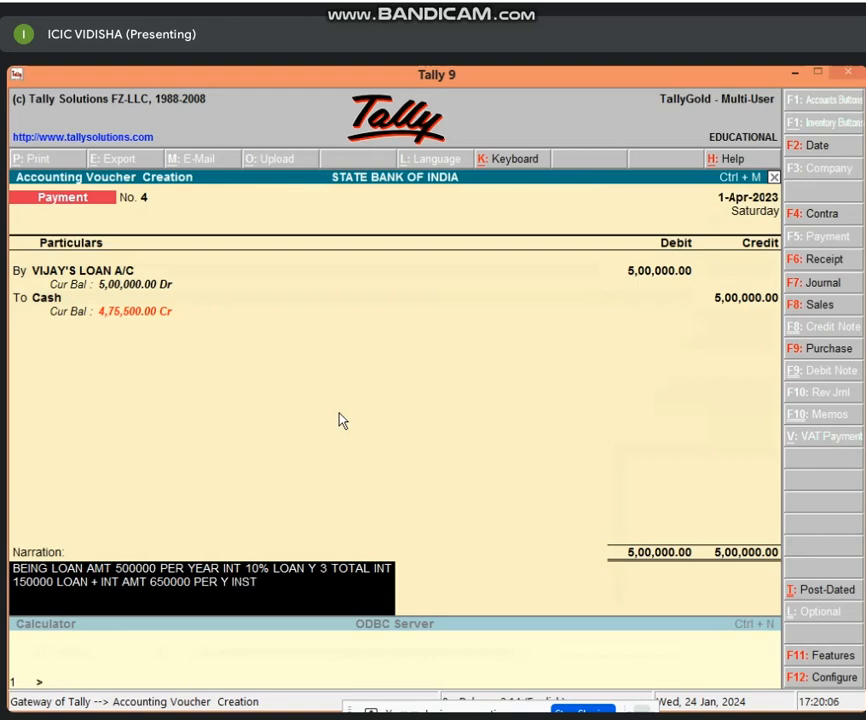
type(" 6 TOTAL INS")
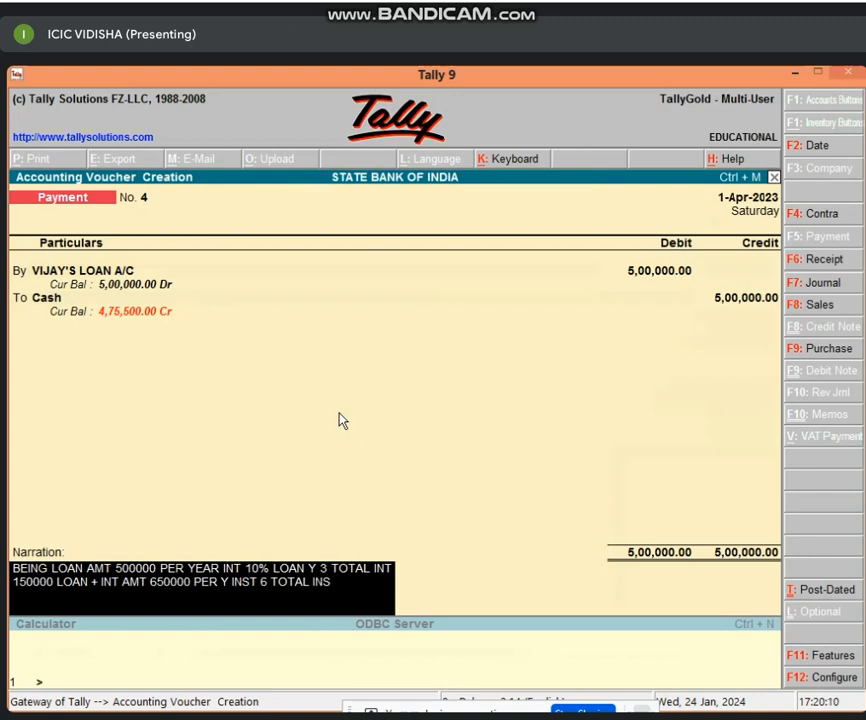
type("T 18 INST AMT")
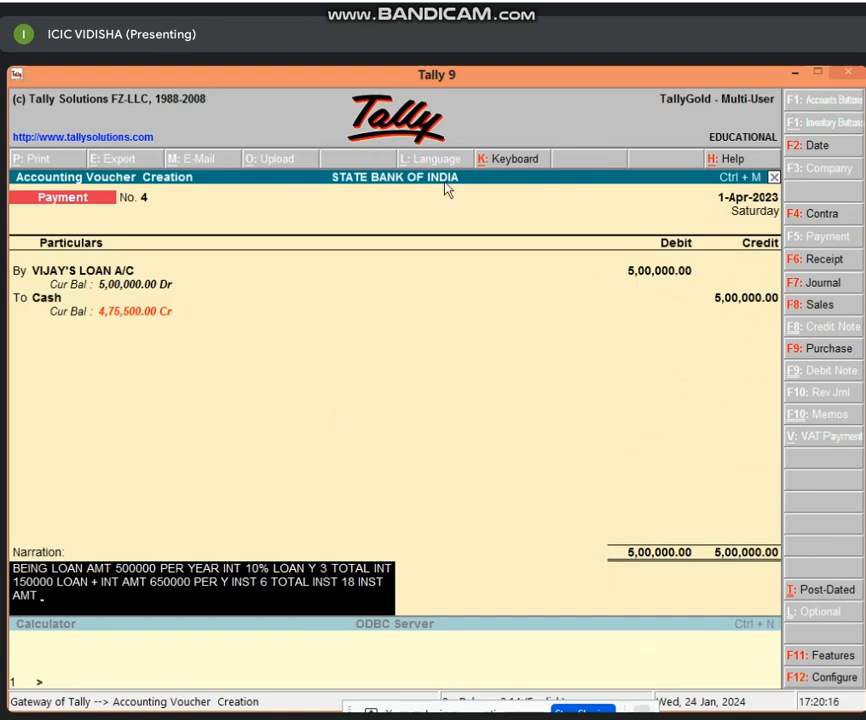
Check the instalment amount in the Excel loan sheet, return to Tally and complete the narration with 36111.
left_click(180, 698)
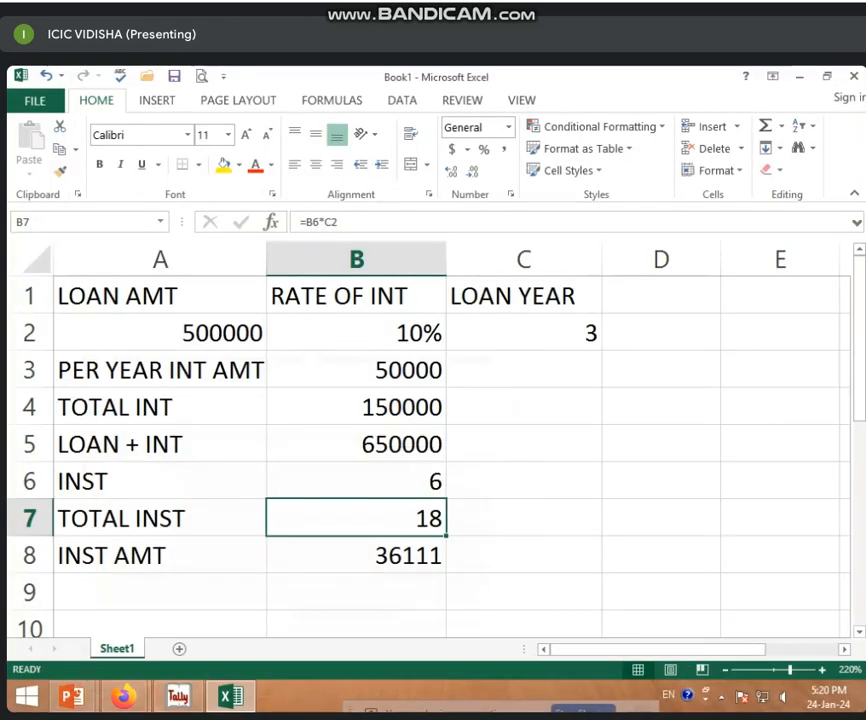
left_click(195, 705)
type("3")
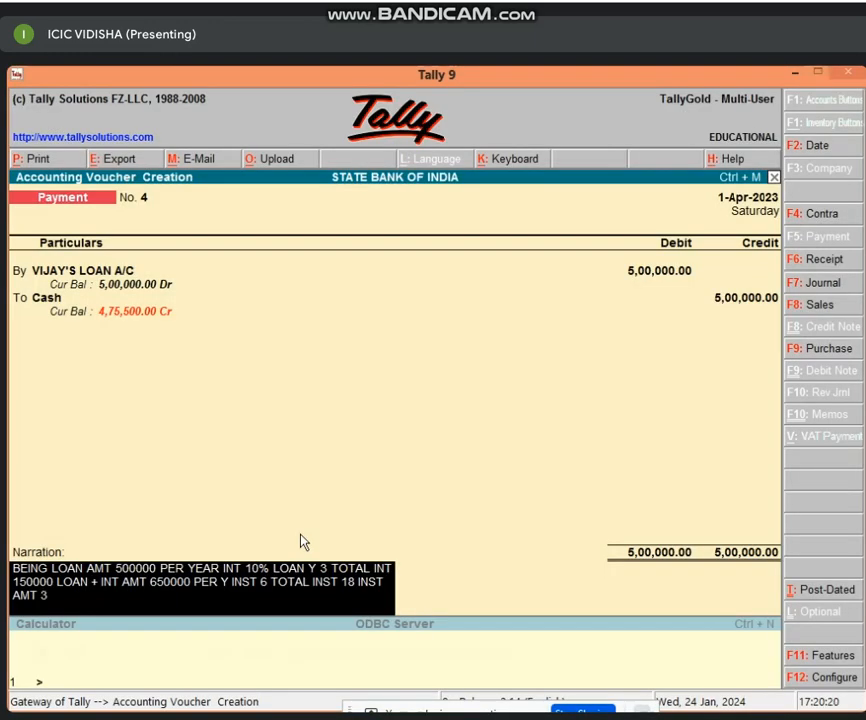
type("6111")
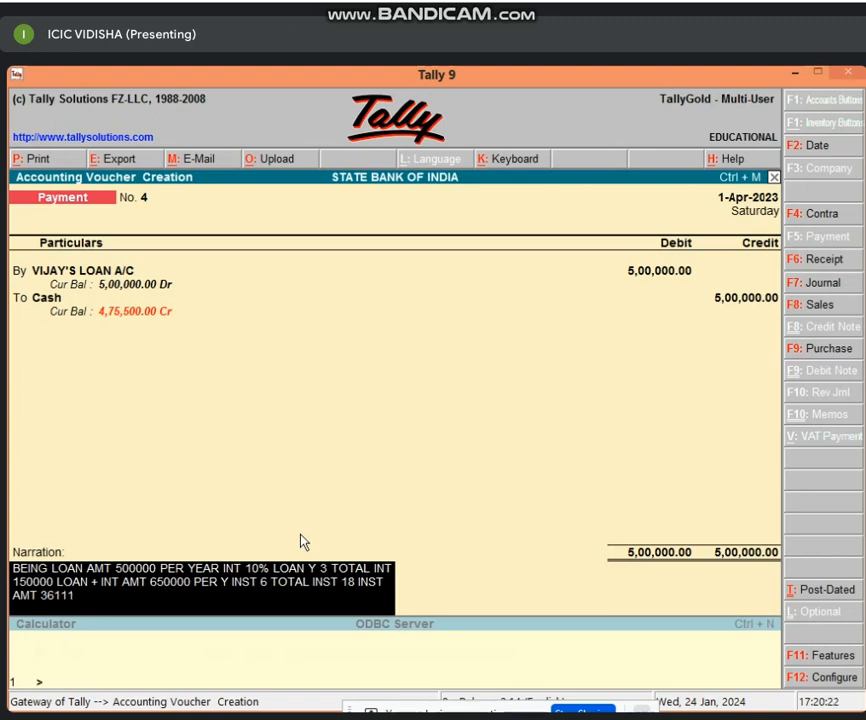